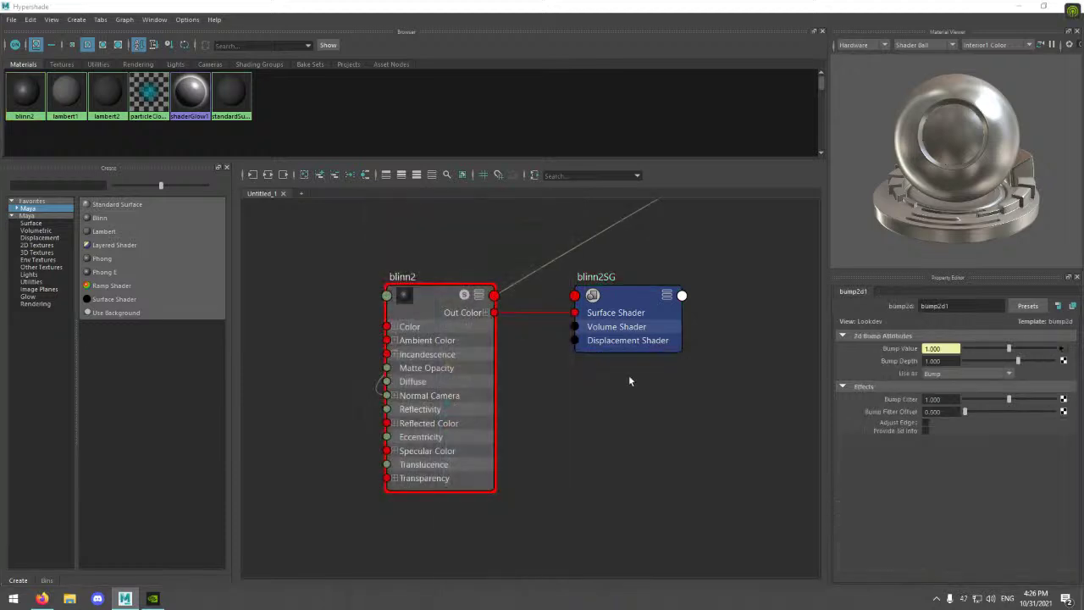
# - Line up the material nodes with the file1/bump2d1 chain and browse for file1's image
pyautogui.scroll(-5, 643, 351)
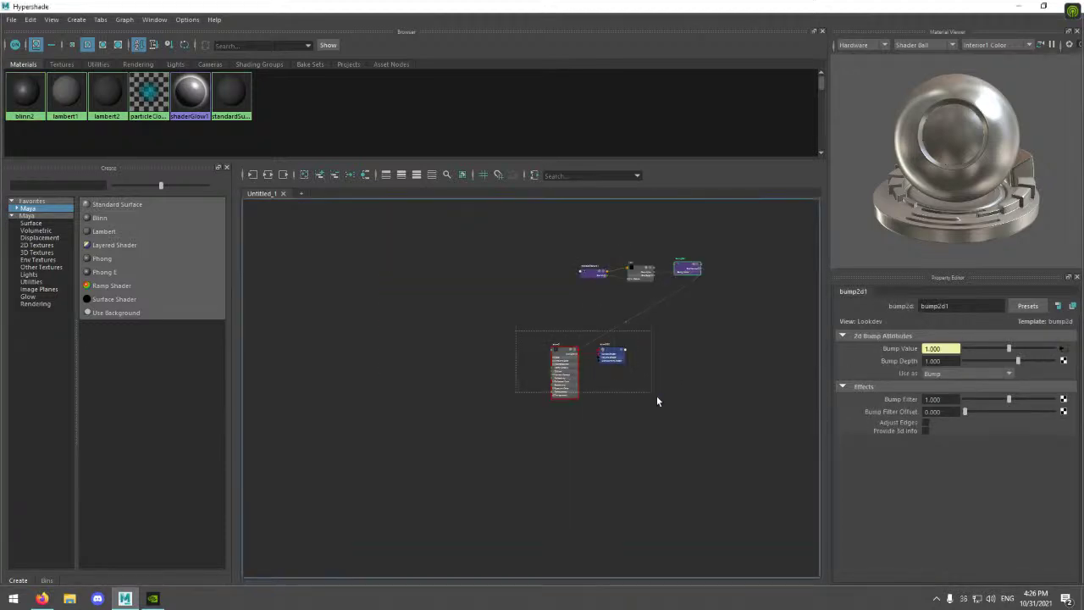
pyautogui.click(616, 366)
pyautogui.moveTo(616, 366); pyautogui.dragTo(785, 294)
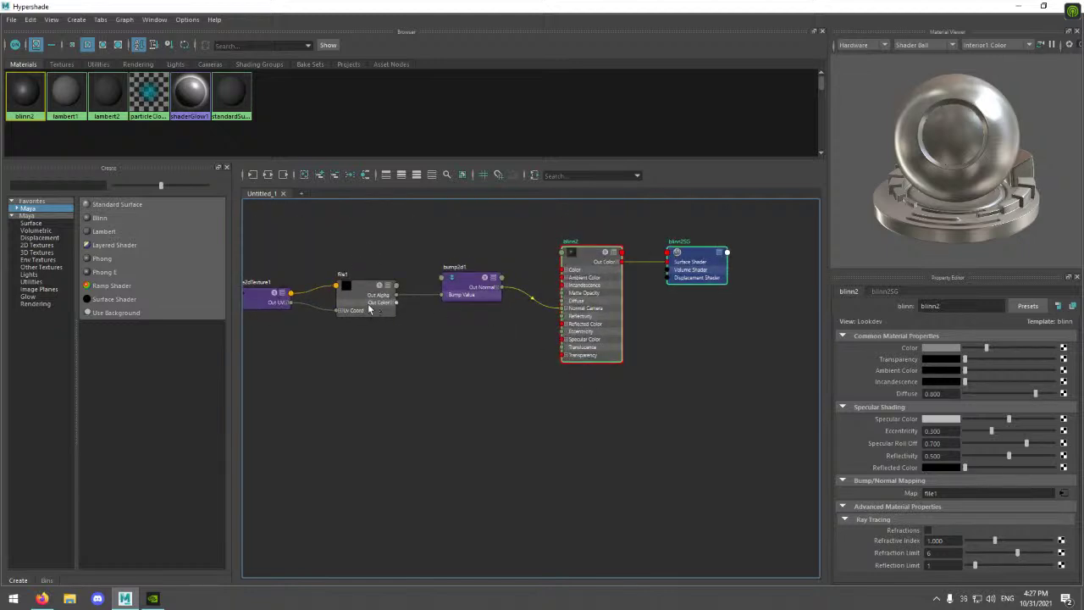
pyautogui.click(368, 309)
pyautogui.click(1066, 384)
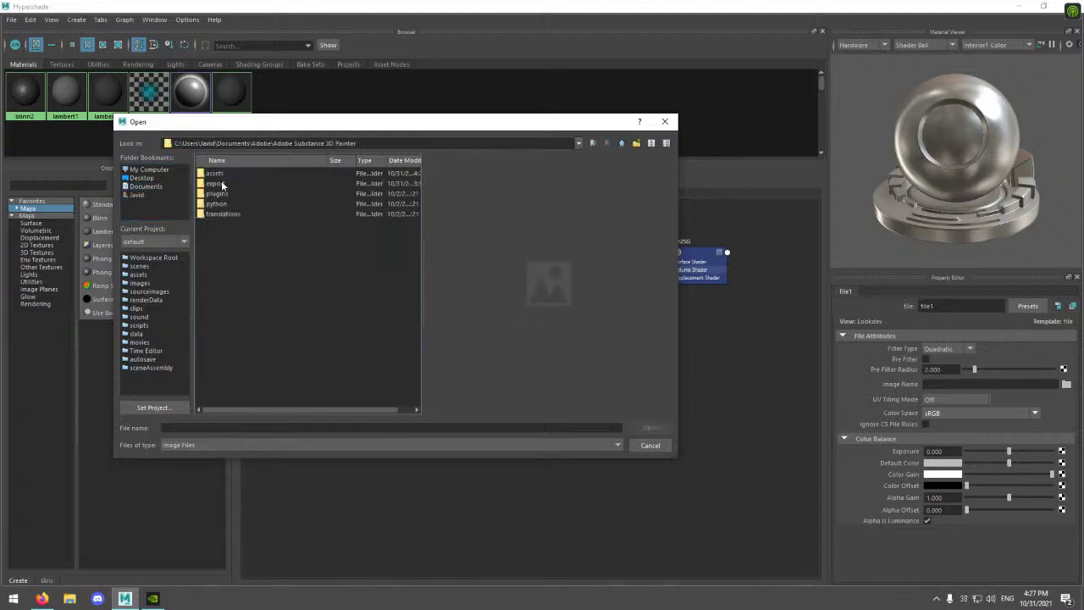
# - Load 90_low_lambert1_Normal.png into file1 with its colour space set to Raw
pyautogui.doubleClick(229, 174)
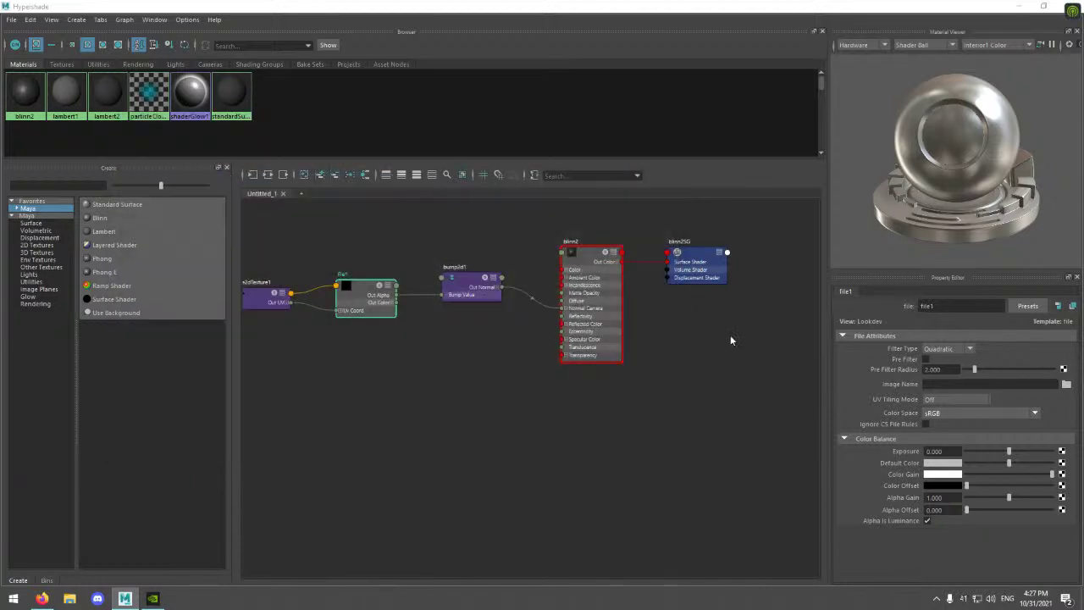
pyautogui.click(957, 412)
pyautogui.click(947, 421)
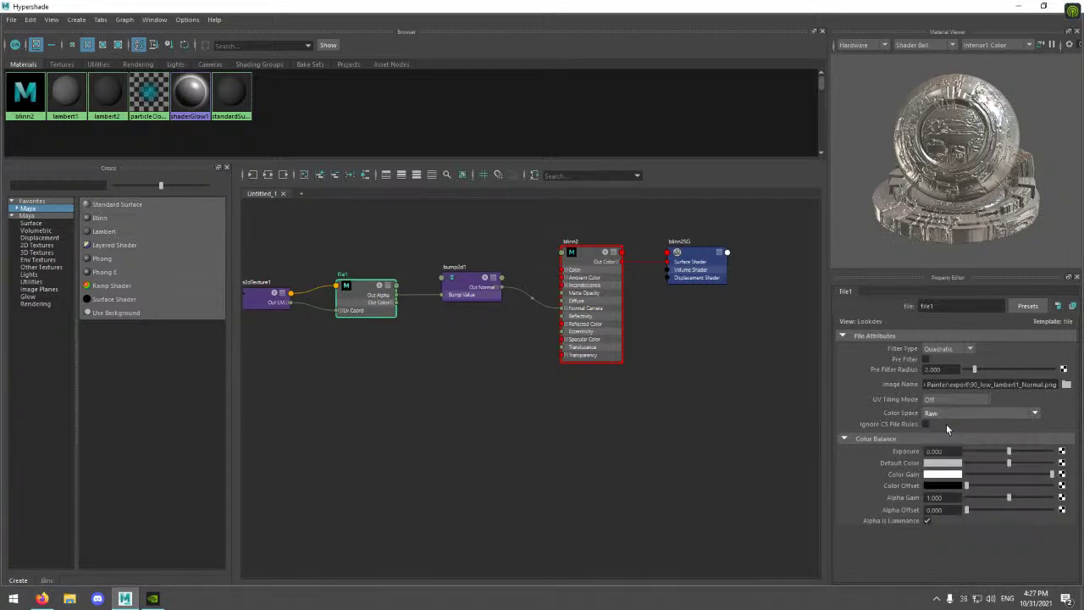
# - Set bump2d1 to Tangent Space Normals, then hide Hypershade to show the viewport
pyautogui.click(467, 297)
pyautogui.click(976, 387)
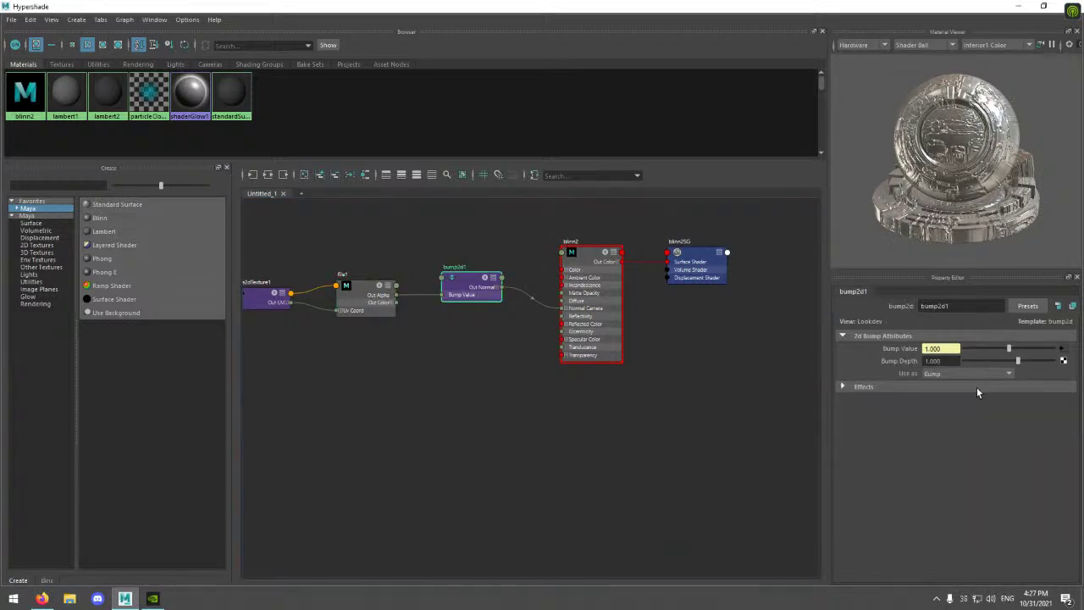
pyautogui.click(970, 375)
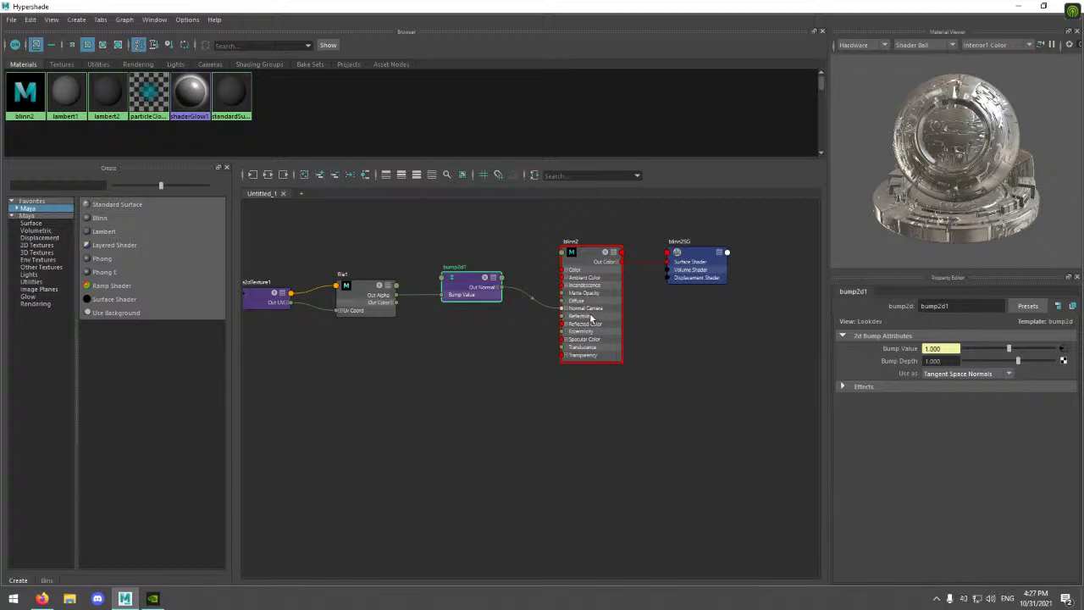
pyautogui.keyDown('alt'); pyautogui.moveTo(641, 301); pyautogui.dragTo(731, 330, button='middle'); pyautogui.keyUp('alt')
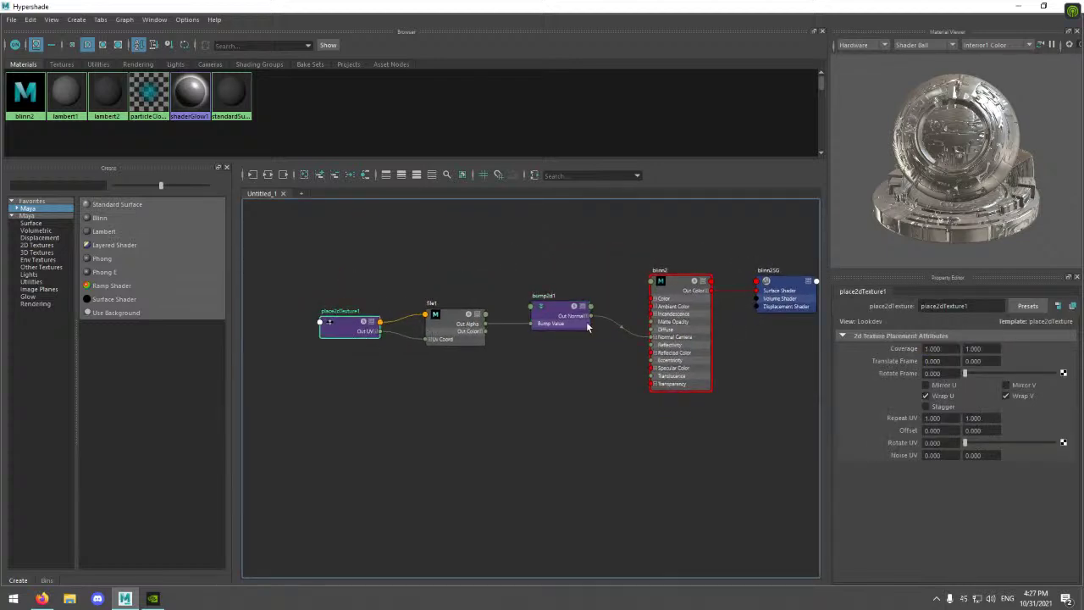
pyautogui.click(1017, 6)
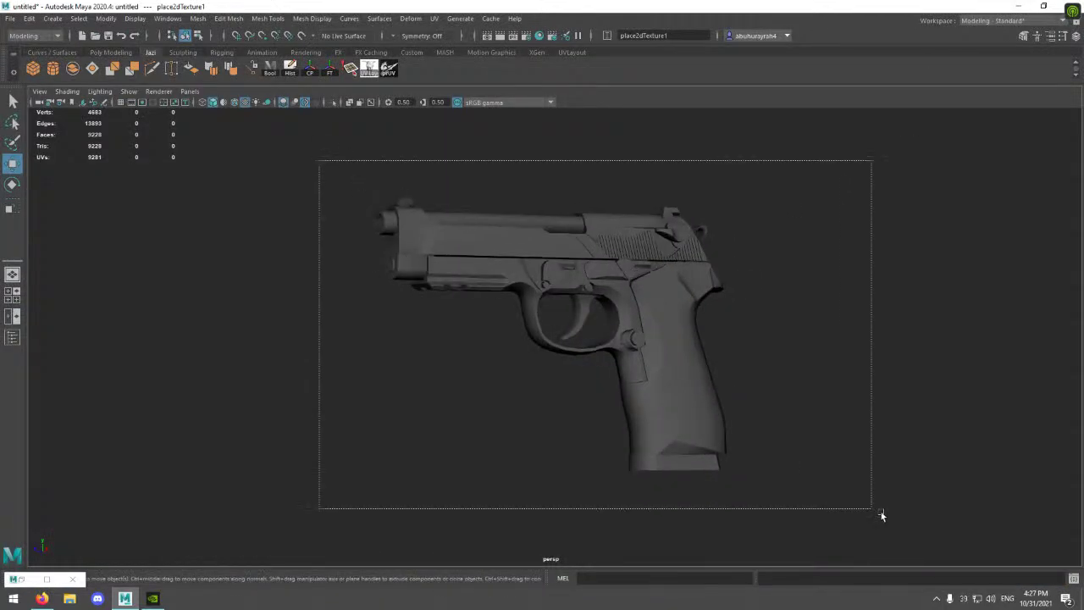
# - Assign the existing blinn2 material to the whole pistol and deselect it to view the normal-map detail
pyautogui.moveTo(881, 515); pyautogui.dragTo(882, 514)
pyautogui.rightClick(519, 249)
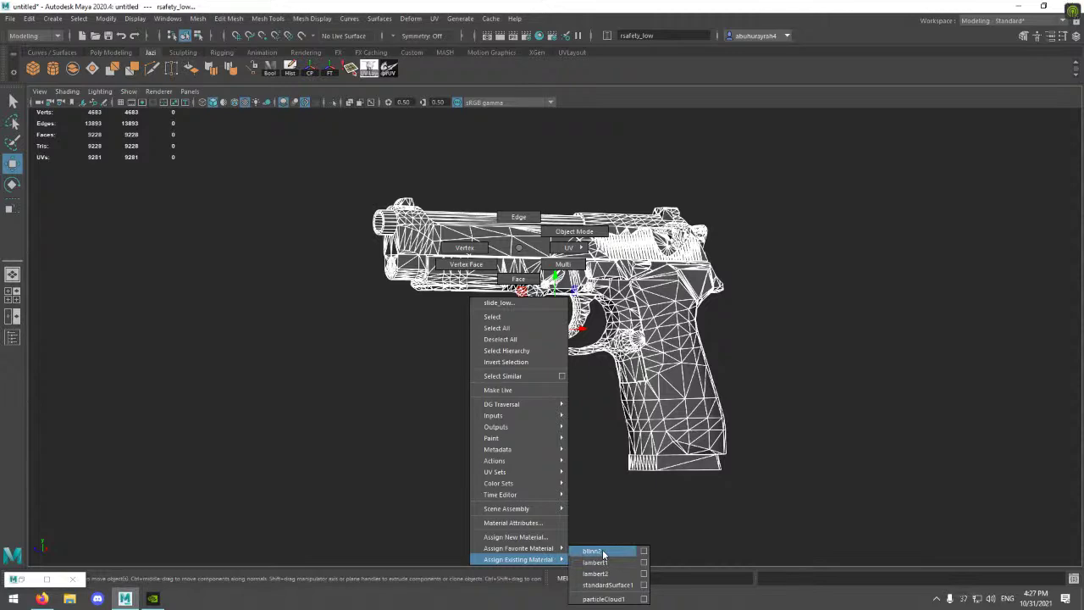
pyautogui.click(603, 553)
pyautogui.click(537, 449)
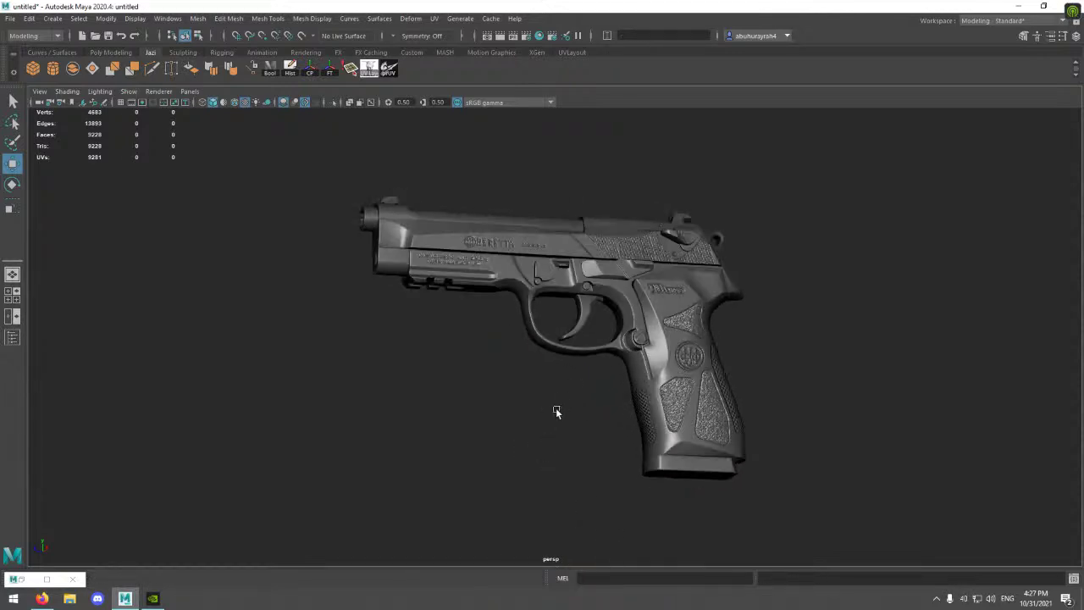
pyautogui.keyDown('alt'); pyautogui.moveTo(556, 412); pyautogui.dragTo(491, 282); pyautogui.keyUp('alt')
pyautogui.click(797, 476)
pyautogui.moveTo(886, 355)
pyautogui.keyDown('alt'); pyautogui.mouseDown()
pyautogui.moveTo(866, 341)
pyautogui.moveTo(789, 333)
pyautogui.moveTo(572, 333)
pyautogui.moveTo(586, 352)
pyautogui.moveTo(617, 346)
pyautogui.moveTo(617, 359)
pyautogui.moveTo(488, 287)
pyautogui.moveTo(591, 322)
pyautogui.moveTo(569, 330)
pyautogui.mouseUp(); pyautogui.keyUp('alt')
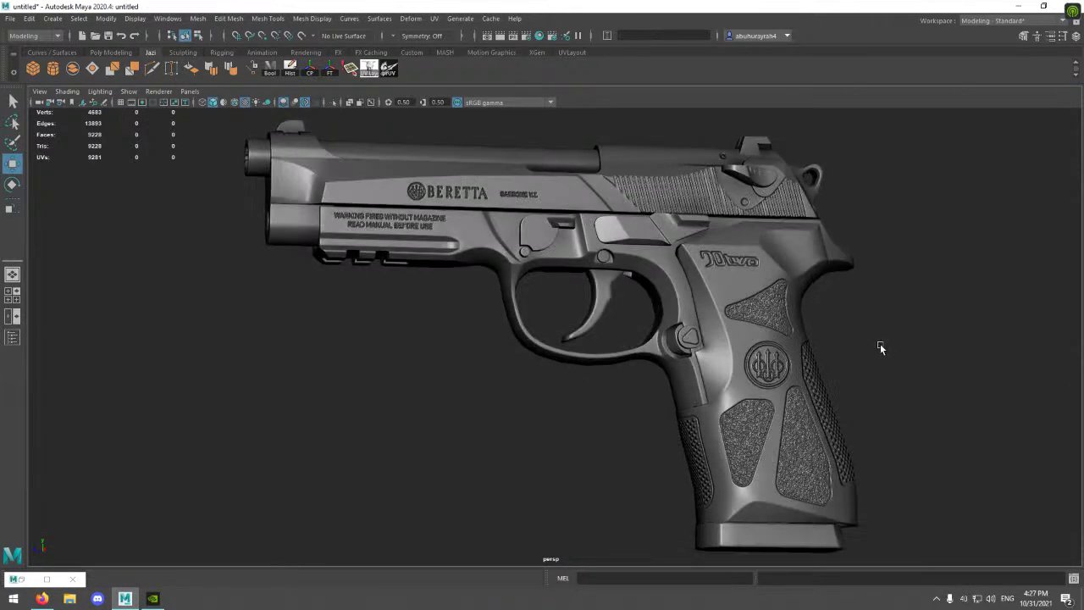
pyautogui.click(782, 212)
pyautogui.keyDown('alt'); pyautogui.moveTo(781, 211); pyautogui.dragTo(588, 245); pyautogui.keyUp('alt')
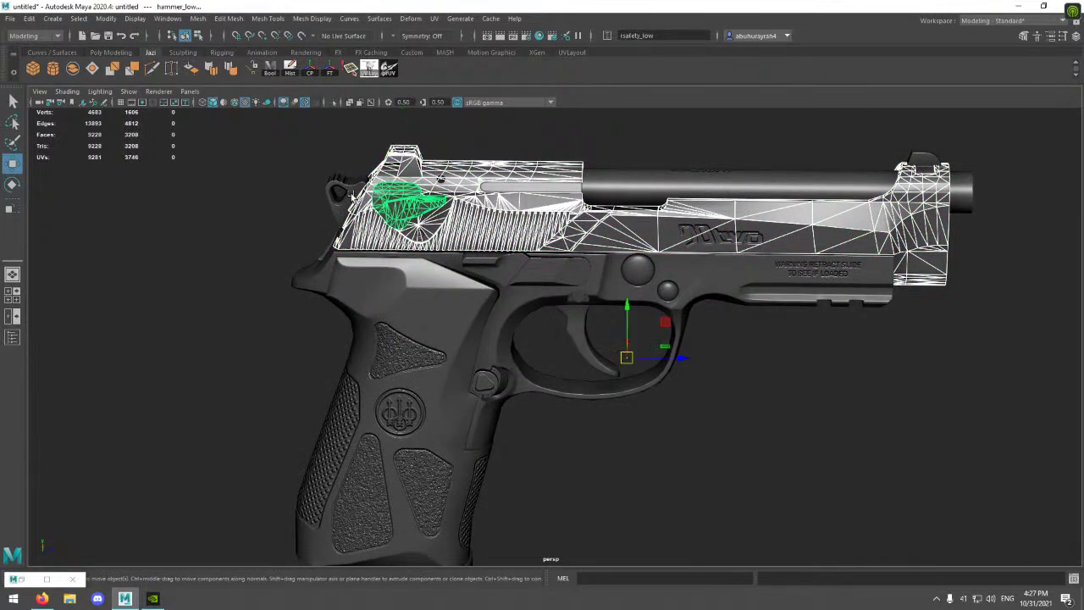
pyautogui.moveTo(341, 193)
pyautogui.keyDown('alt'); pyautogui.mouseDown()
pyautogui.moveTo(947, 159)
pyautogui.moveTo(692, 255)
pyautogui.moveTo(705, 198)
pyautogui.mouseUp(); pyautogui.keyUp('alt')
pyautogui.click(935, 157)
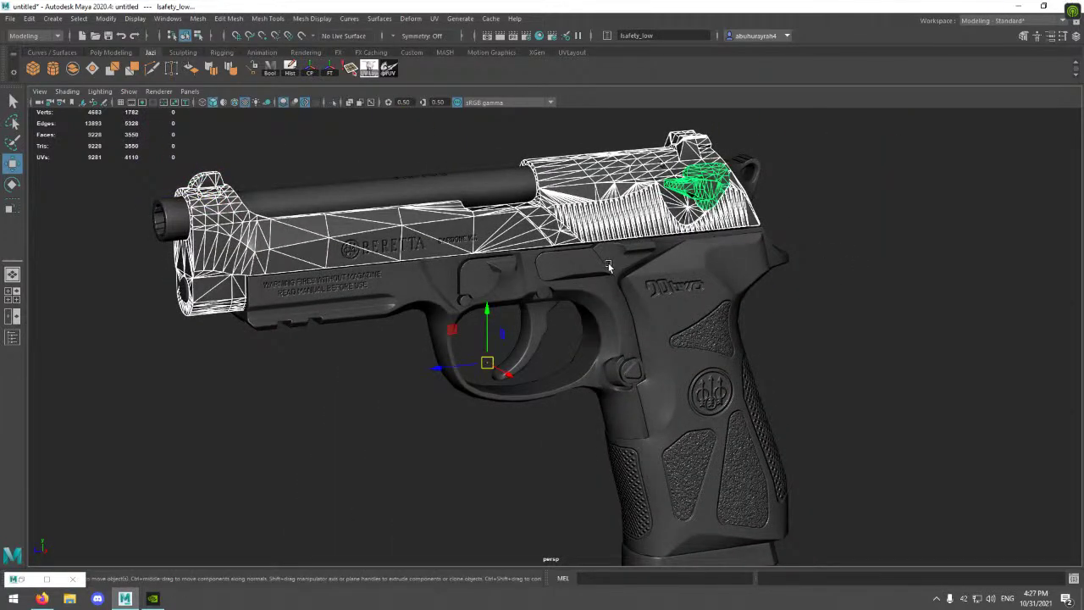
pyautogui.moveTo(487, 368)
pyautogui.mouseDown()
pyautogui.moveTo(819, 302)
pyautogui.moveTo(549, 330)
pyautogui.moveTo(745, 291)
pyautogui.moveTo(706, 269)
pyautogui.moveTo(712, 224)
pyautogui.mouseUp()
pyautogui.hotkey('ctrl', 'z')
pyautogui.hotkey('ctrl', 'z')
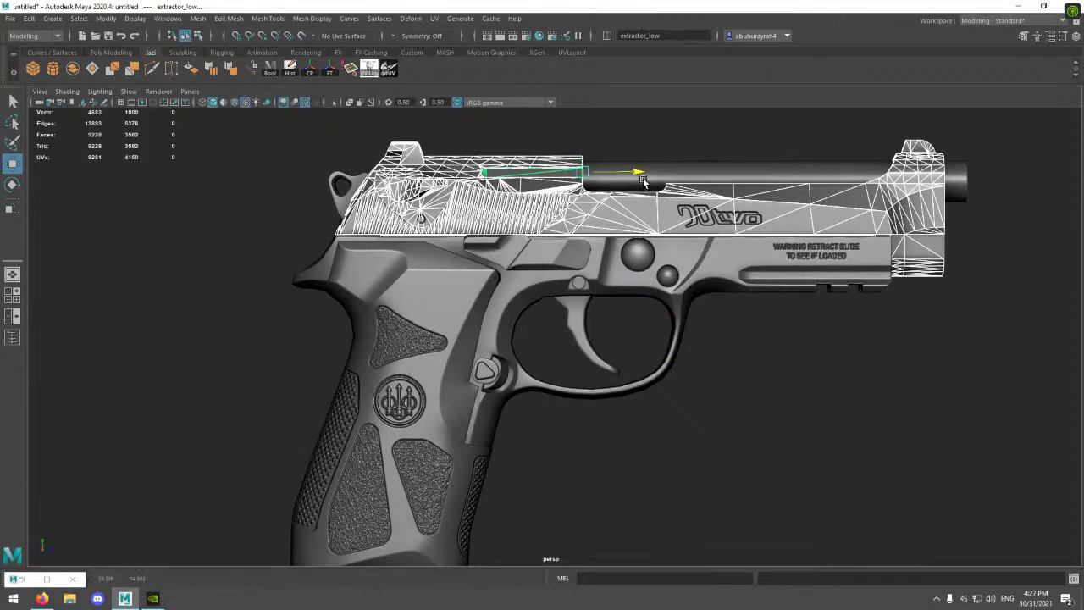
pyautogui.moveTo(643, 180); pyautogui.dragTo(535, 178)
pyautogui.click(584, 152)
pyautogui.moveTo(583, 152)
pyautogui.keyDown('alt'); pyautogui.mouseDown()
pyautogui.moveTo(733, 350)
pyautogui.moveTo(765, 319)
pyautogui.moveTo(904, 336)
pyautogui.moveTo(1011, 310)
pyautogui.moveTo(757, 314)
pyautogui.moveTo(773, 307)
pyautogui.moveTo(727, 302)
pyautogui.moveTo(714, 324)
pyautogui.mouseUp(); pyautogui.keyUp('alt')
pyautogui.hotkey('ctrl', 'z')
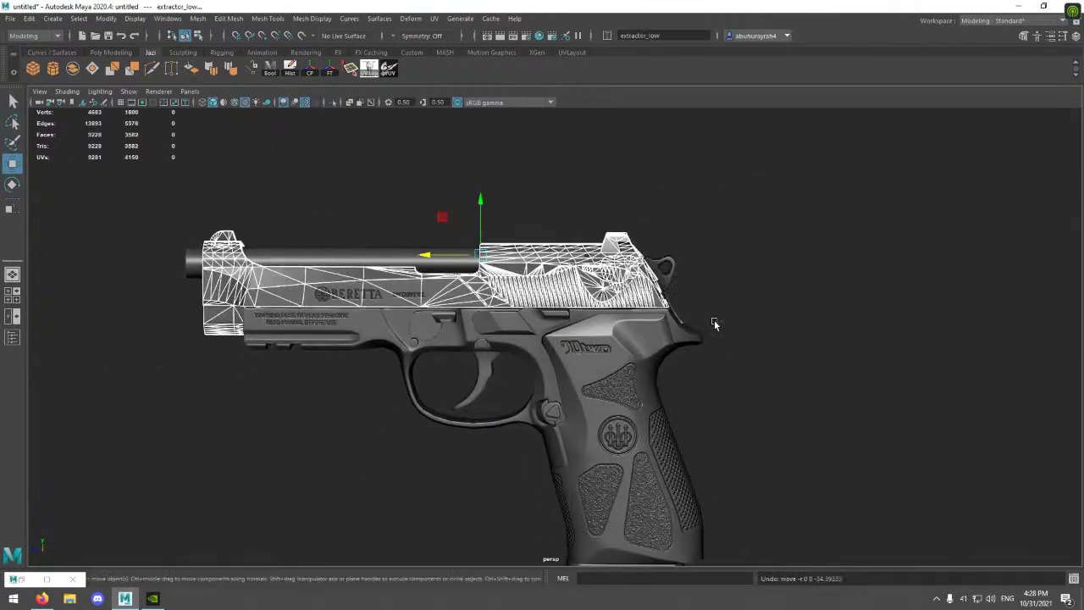
pyautogui.click(848, 323)
pyautogui.moveTo(817, 367)
pyautogui.keyDown('alt'); pyautogui.mouseDown()
pyautogui.moveTo(547, 356)
pyautogui.moveTo(624, 379)
pyautogui.moveTo(601, 332)
pyautogui.mouseUp(); pyautogui.keyUp('alt')
pyautogui.keyDown('alt'); pyautogui.moveTo(789, 327); pyautogui.dragTo(732, 341); pyautogui.keyUp('alt')
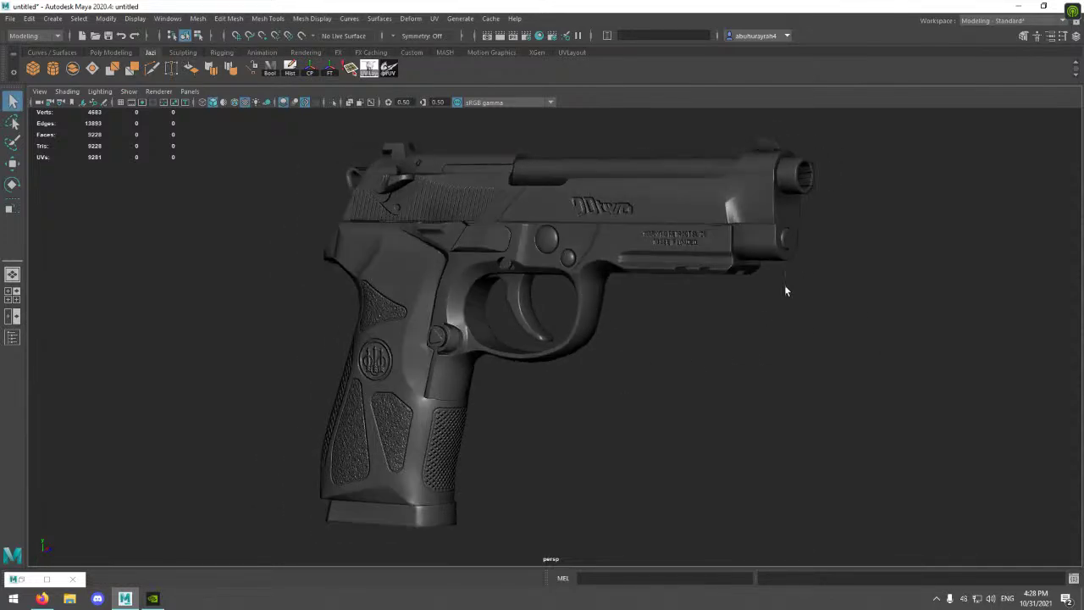
pyautogui.click(793, 247)
pyautogui.keyDown('alt'); pyautogui.moveTo(793, 247); pyautogui.dragTo(815, 294); pyautogui.keyUp('alt')
pyautogui.moveTo(618, 364)
pyautogui.keyDown('alt'); pyautogui.mouseDown()
pyautogui.moveTo(649, 339)
pyautogui.moveTo(647, 353)
pyautogui.mouseUp(); pyautogui.keyUp('alt')
pyautogui.scroll(2, 579, 251)
pyautogui.scroll(2, 635, 322)
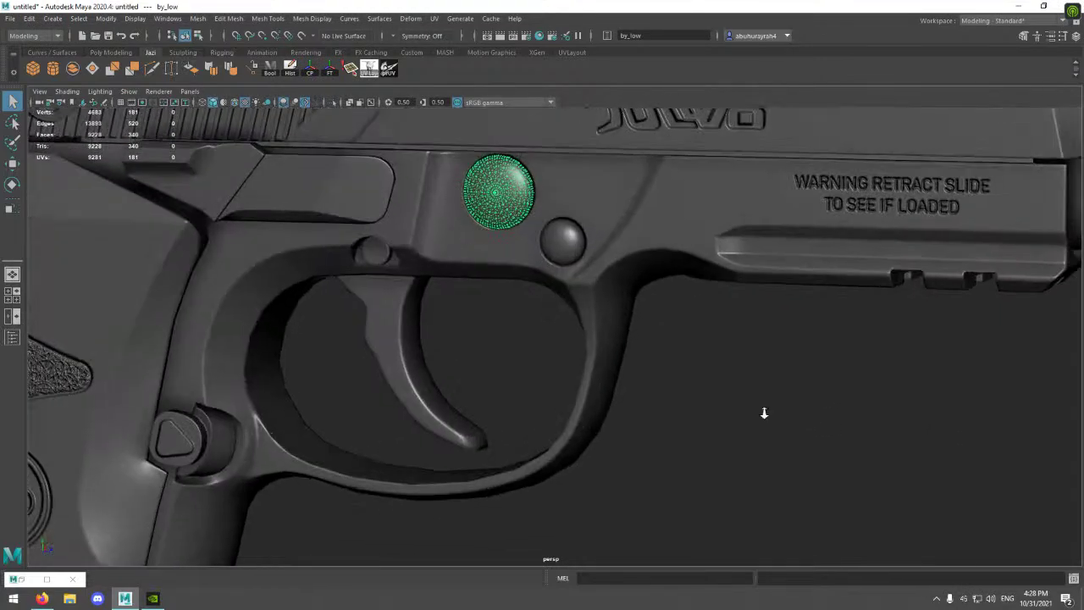
pyautogui.scroll(2, 688, 388)
pyautogui.scroll(3, 687, 387)
pyautogui.scroll(1, 720, 364)
pyautogui.scroll(-5, 762, 347)
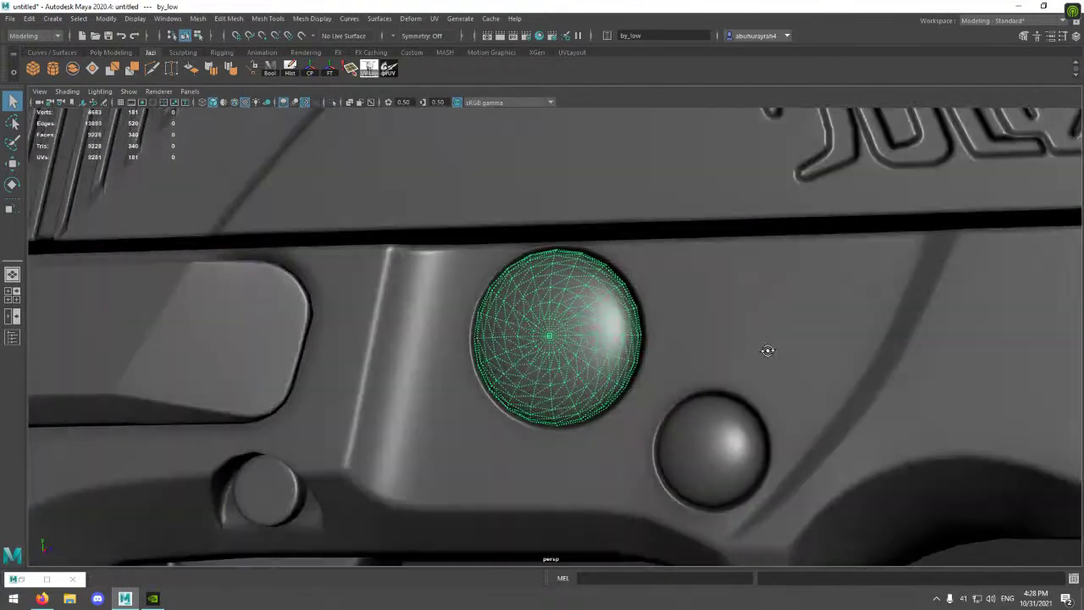
pyautogui.press('w')
pyautogui.moveTo(597, 340); pyautogui.dragTo(420, 337)
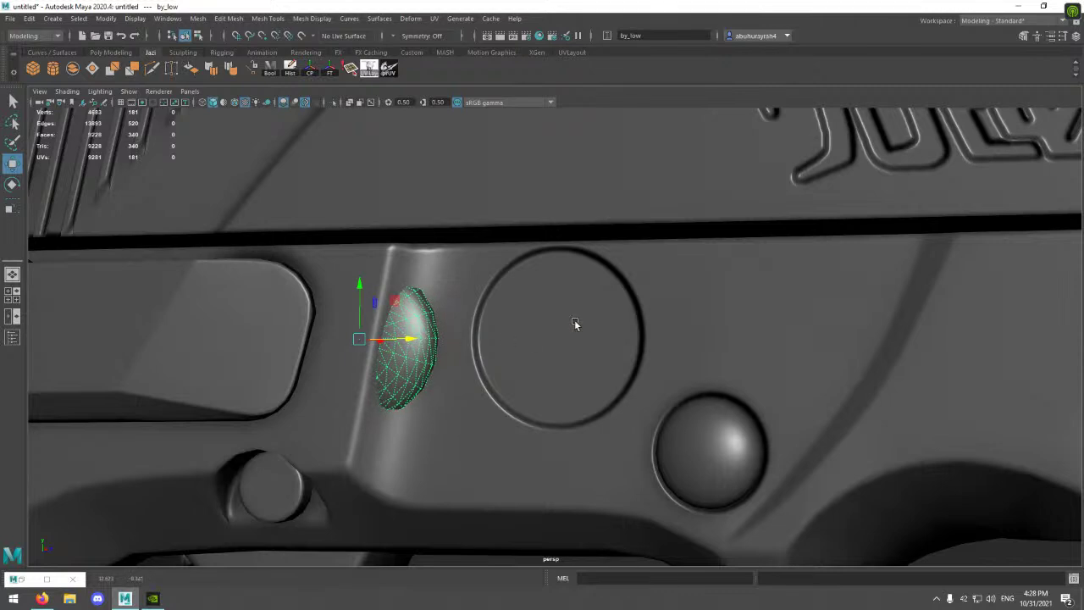
pyautogui.click(626, 381)
pyautogui.hotkey('ctrl', 'z')
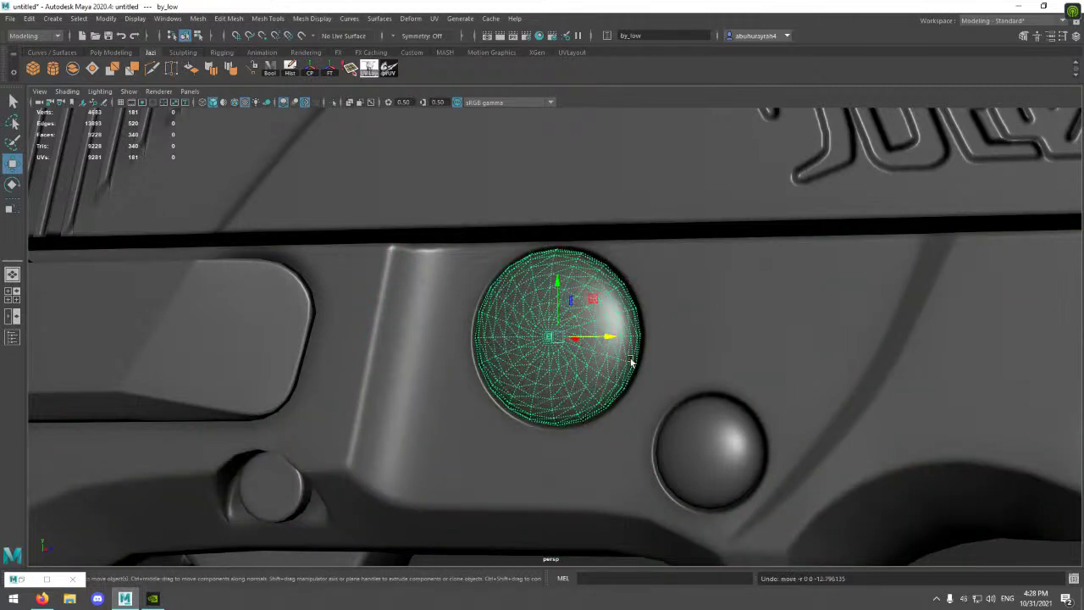
pyautogui.hotkey('ctrl', 'z')
pyautogui.click(526, 316)
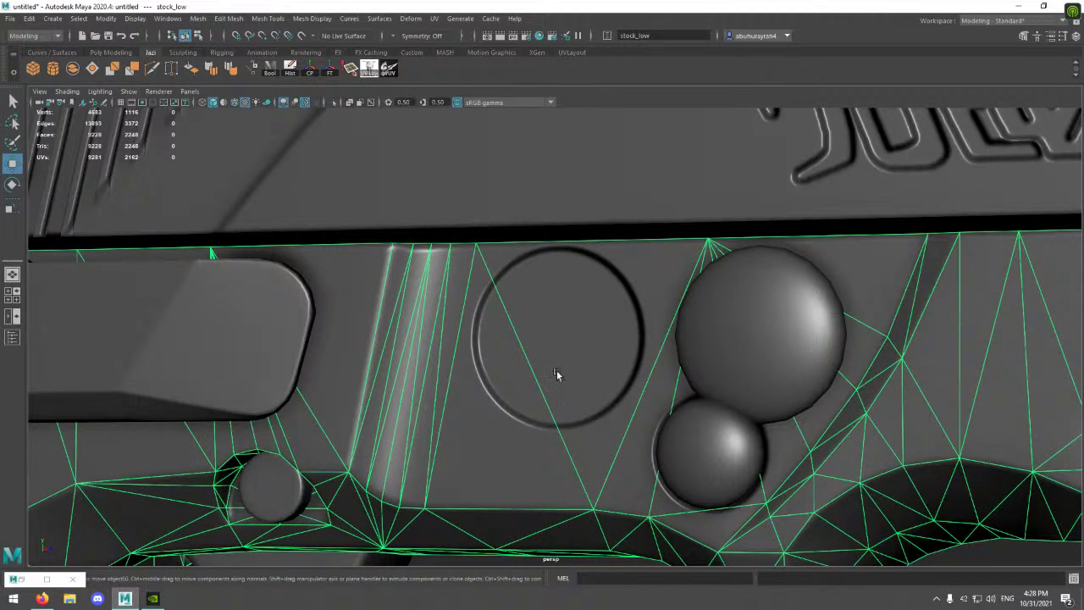
pyautogui.hotkey('ctrl', 'z')
pyautogui.hotkey('ctrl', 'z')
pyautogui.hotkey('ctrl', 'z')
pyautogui.hotkey('ctrl', 'z')
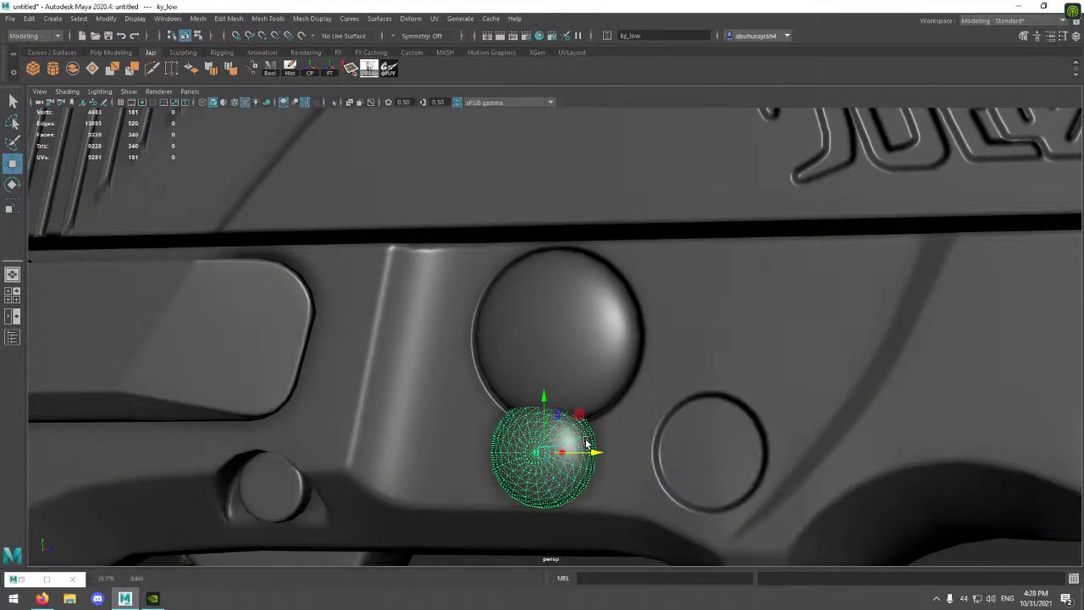
pyautogui.click(791, 446)
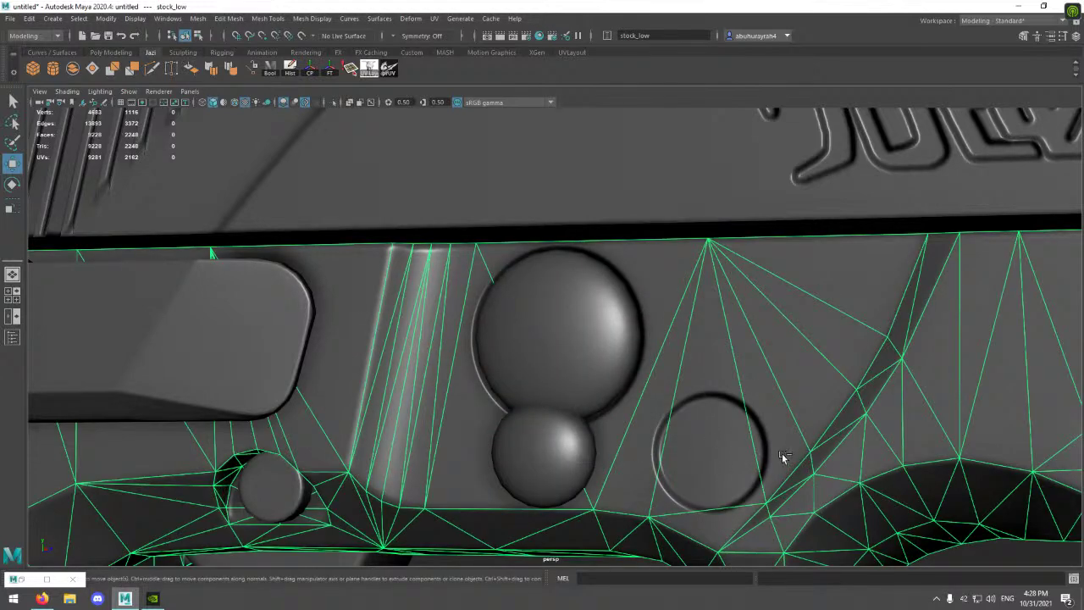
pyautogui.hotkey('shift', 'z')
pyautogui.hotkey('shift', 'z')
pyautogui.scroll(-2, 817, 457)
pyautogui.hotkey('shift', 'z')
pyautogui.hotkey('shift', 'z')
pyautogui.scroll(2, 627, 377)
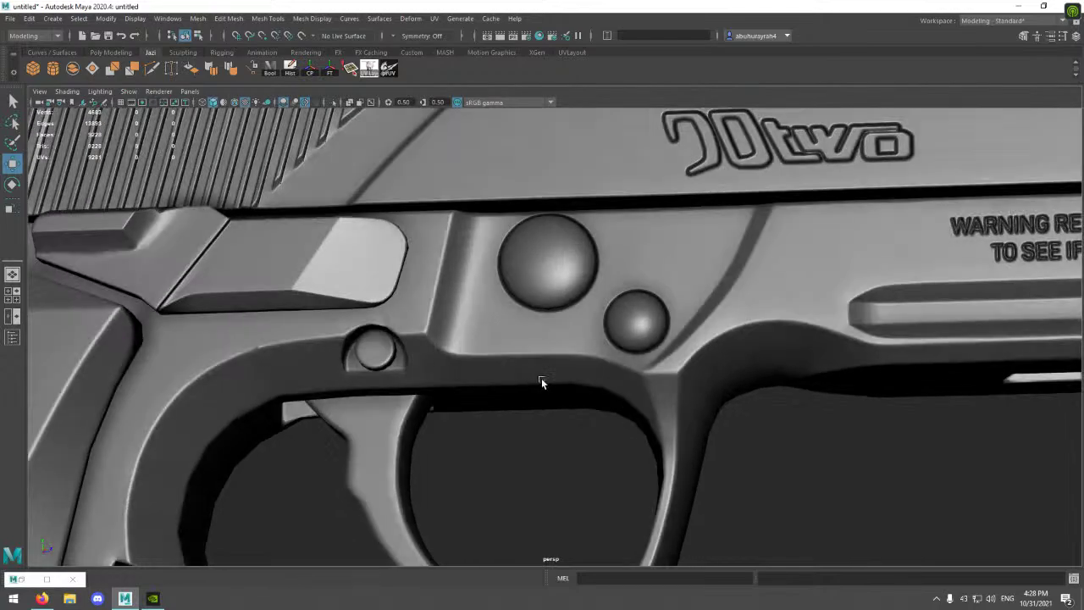
pyautogui.scroll(-2, 714, 348)
pyautogui.keyDown('alt'); pyautogui.moveTo(714, 349); pyautogui.dragTo(766, 482, button='middle'); pyautogui.keyUp('alt')
pyautogui.scroll(2, 703, 356)
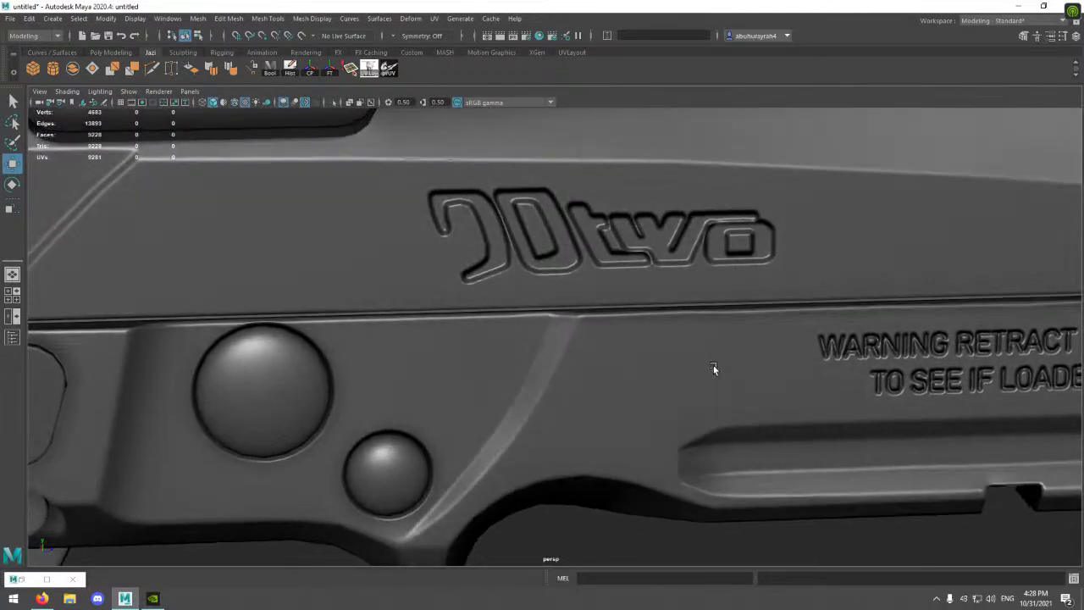
pyautogui.click(695, 250)
pyautogui.moveTo(743, 308)
pyautogui.keyDown('alt'); pyautogui.mouseDown()
pyautogui.moveTo(707, 314)
pyautogui.moveTo(852, 344)
pyautogui.mouseUp(); pyautogui.keyUp('alt')
pyautogui.moveTo(852, 344)
pyautogui.keyDown('alt'); pyautogui.mouseDown(button='right')
pyautogui.moveTo(597, 273)
pyautogui.moveTo(730, 436)
pyautogui.mouseUp(button='right'); pyautogui.keyUp('alt')
pyautogui.click(730, 436)
pyautogui.keyDown('alt'); pyautogui.moveTo(730, 436); pyautogui.dragTo(613, 370); pyautogui.keyUp('alt')
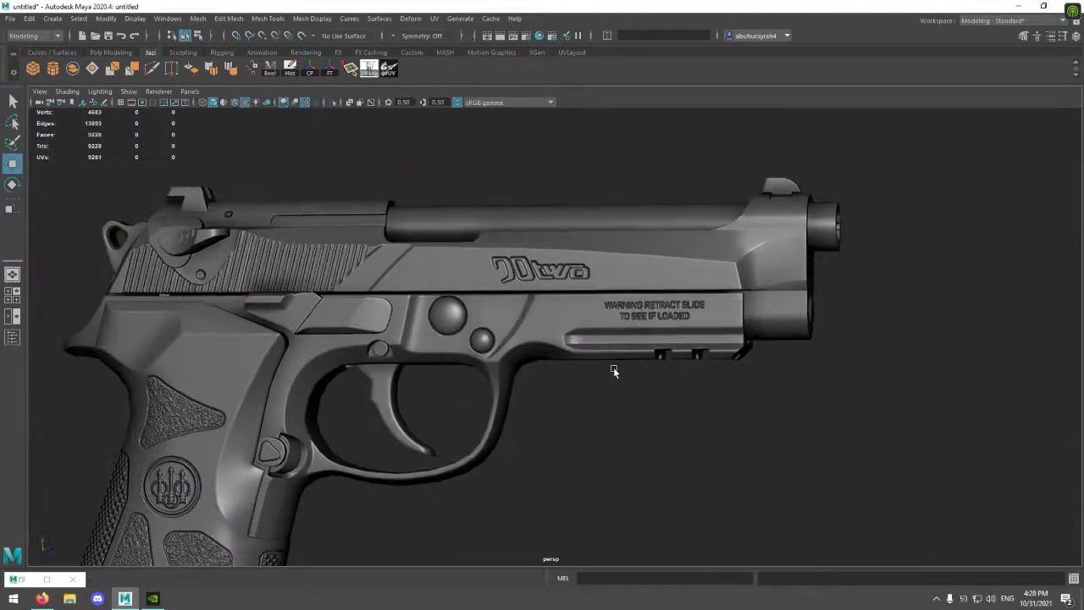
pyautogui.scroll(3, 508, 347)
pyautogui.scroll(3, 474, 331)
pyautogui.scroll(3, 537, 306)
pyautogui.scroll(2, 579, 327)
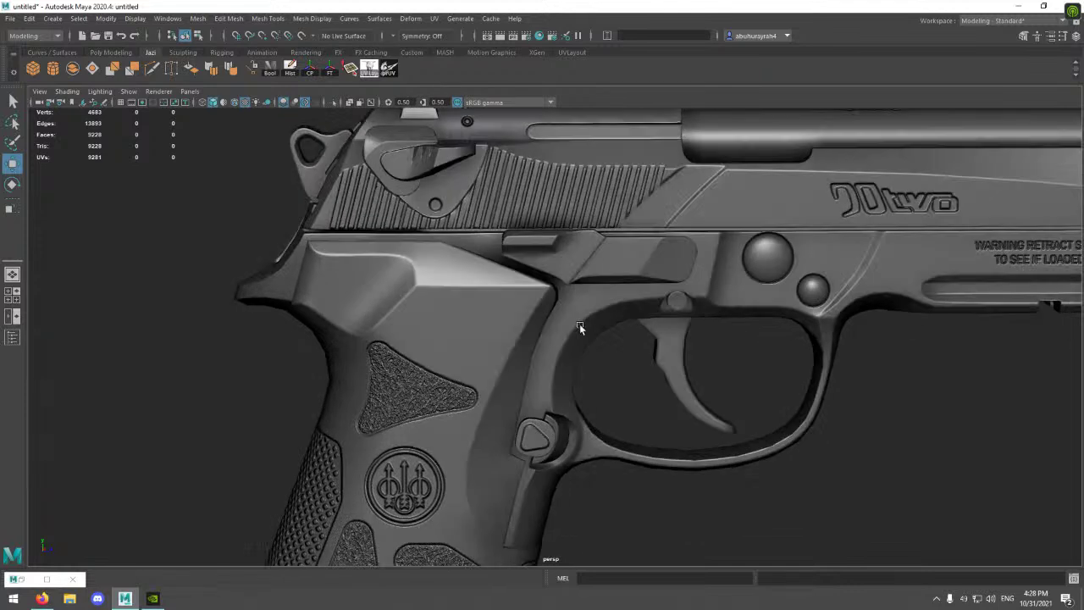
pyautogui.scroll(-3, 579, 327)
pyautogui.scroll(-3, 484, 379)
pyautogui.moveTo(484, 379)
pyautogui.keyDown('alt'); pyautogui.mouseDown()
pyautogui.moveTo(574, 361)
pyautogui.moveTo(664, 376)
pyautogui.moveTo(631, 362)
pyautogui.mouseUp(); pyautogui.keyUp('alt')
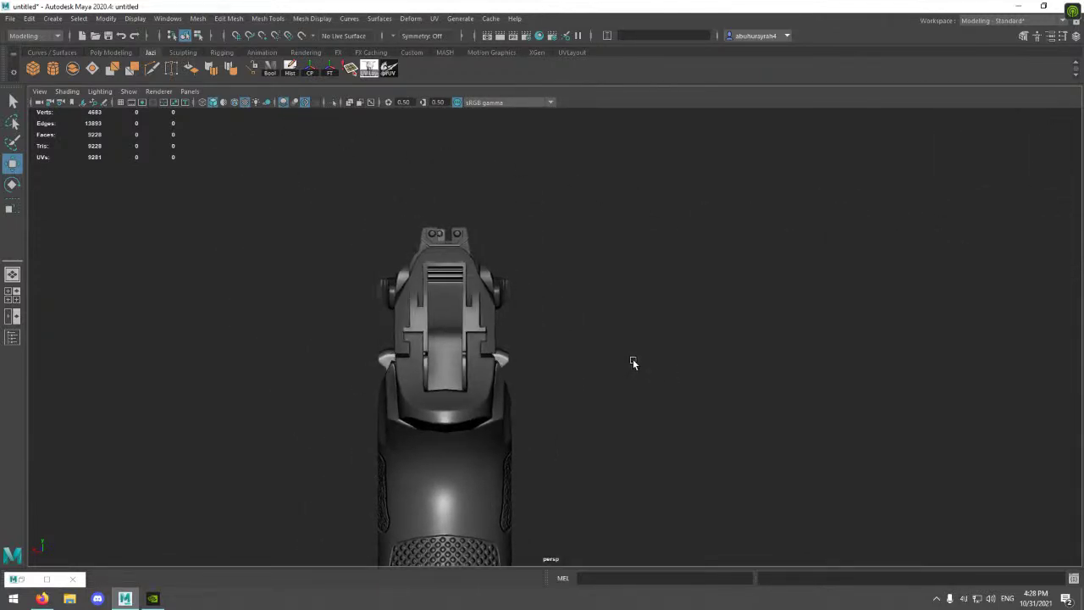
pyautogui.press('space')
pyautogui.press('space')
pyautogui.keyDown('alt'); pyautogui.moveTo(608, 394); pyautogui.dragTo(598, 420, button='middle'); pyautogui.keyUp('alt')
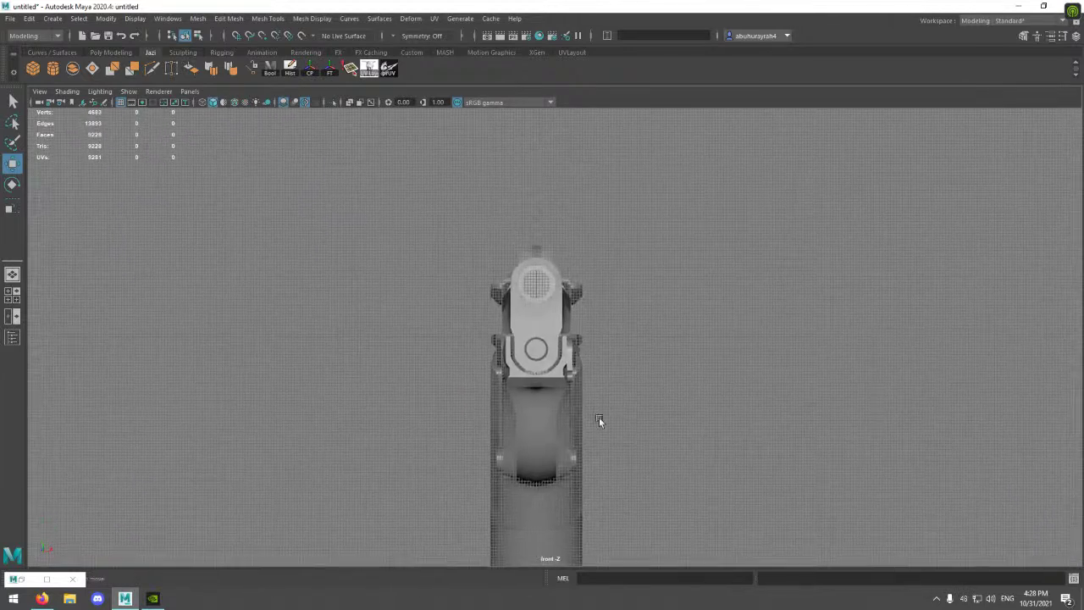
pyautogui.press('space')
pyautogui.press('space')
pyautogui.scroll(-3, 533, 309)
pyautogui.press('space')
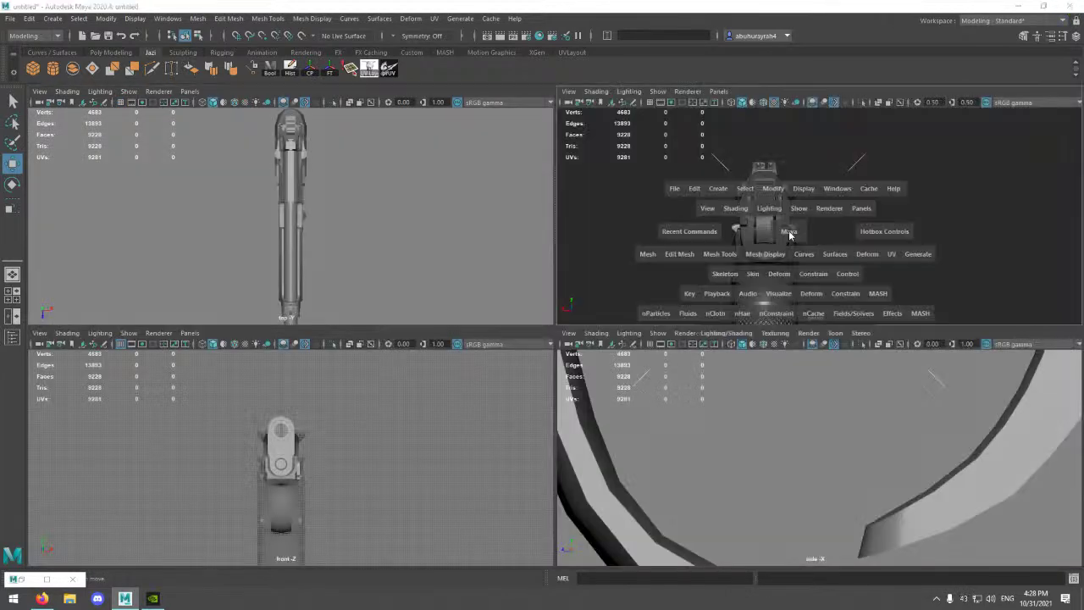
pyautogui.press('space')
pyautogui.moveTo(552, 291)
pyautogui.keyDown('alt'); pyautogui.mouseDown()
pyautogui.moveTo(598, 317)
pyautogui.moveTo(634, 307)
pyautogui.moveTo(823, 334)
pyautogui.moveTo(433, 331)
pyautogui.mouseUp(); pyautogui.keyUp('alt')
pyautogui.keyDown('alt'); pyautogui.moveTo(432, 331); pyautogui.dragTo(652, 429, button='right'); pyautogui.keyUp('alt')
pyautogui.moveTo(652, 429)
pyautogui.keyDown('alt'); pyautogui.mouseDown()
pyautogui.moveTo(599, 357)
pyautogui.moveTo(607, 320)
pyautogui.moveTo(703, 438)
pyautogui.moveTo(588, 301)
pyautogui.moveTo(559, 289)
pyautogui.mouseUp(); pyautogui.keyUp('alt')
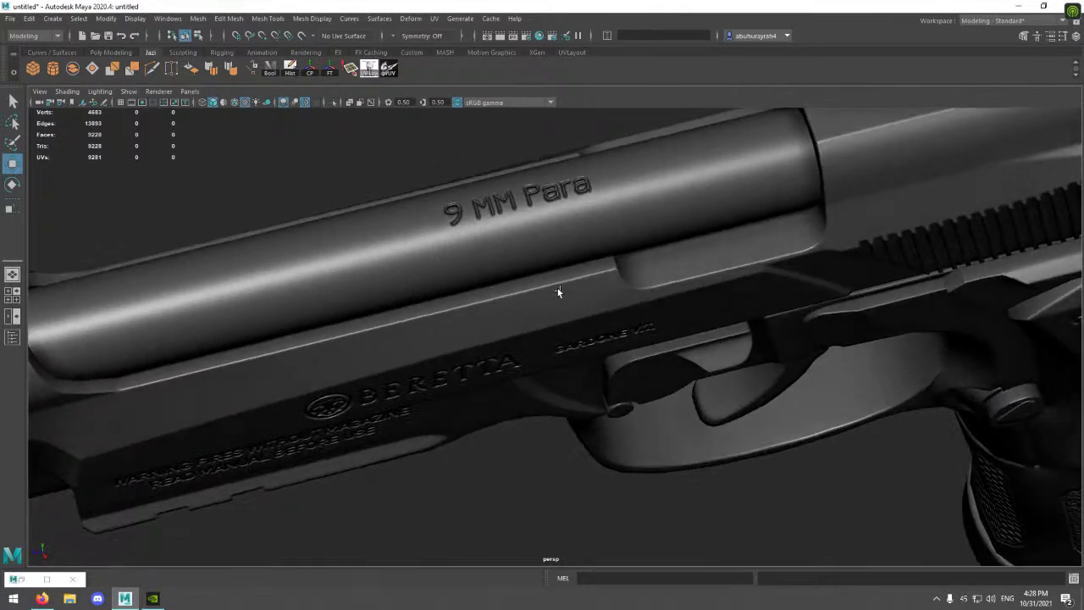
pyautogui.click(559, 240)
pyautogui.keyDown('alt'); pyautogui.moveTo(559, 240); pyautogui.dragTo(542, 319); pyautogui.keyUp('alt')
pyautogui.keyDown('alt'); pyautogui.moveTo(542, 319); pyautogui.dragTo(689, 314, button='right'); pyautogui.keyUp('alt')
pyautogui.keyDown('alt'); pyautogui.moveTo(689, 314); pyautogui.dragTo(467, 213); pyautogui.keyUp('alt')
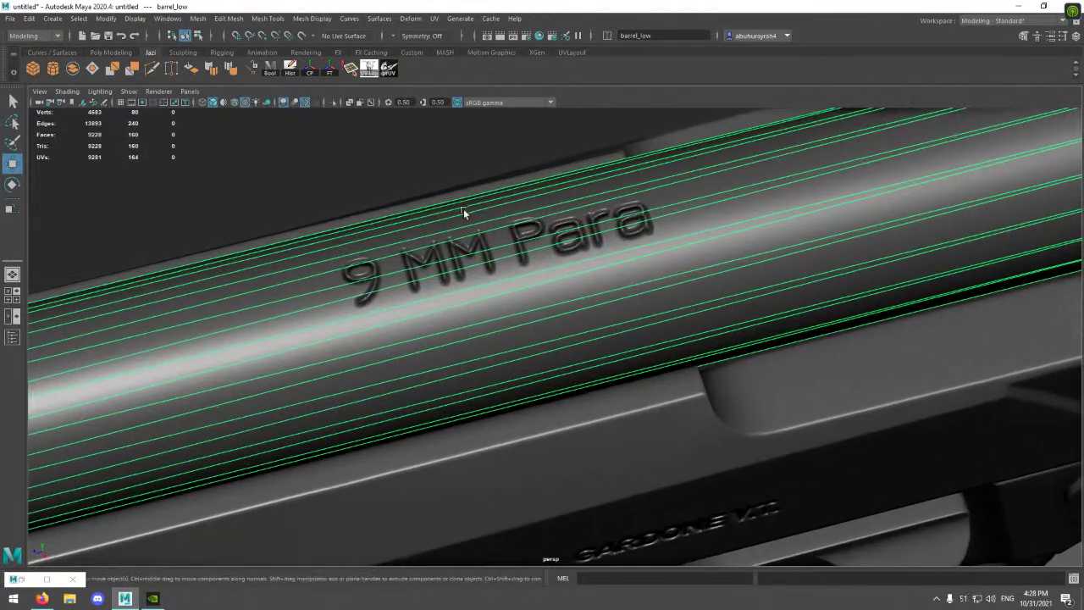
pyautogui.keyDown('ctrl'); pyautogui.click(512, 243); pyautogui.keyUp('ctrl')
pyautogui.moveTo(774, 310)
pyautogui.keyDown('alt'); pyautogui.mouseDown(button='right')
pyautogui.moveTo(818, 317)
pyautogui.moveTo(395, 243)
pyautogui.mouseUp(button='right'); pyautogui.keyUp('alt')
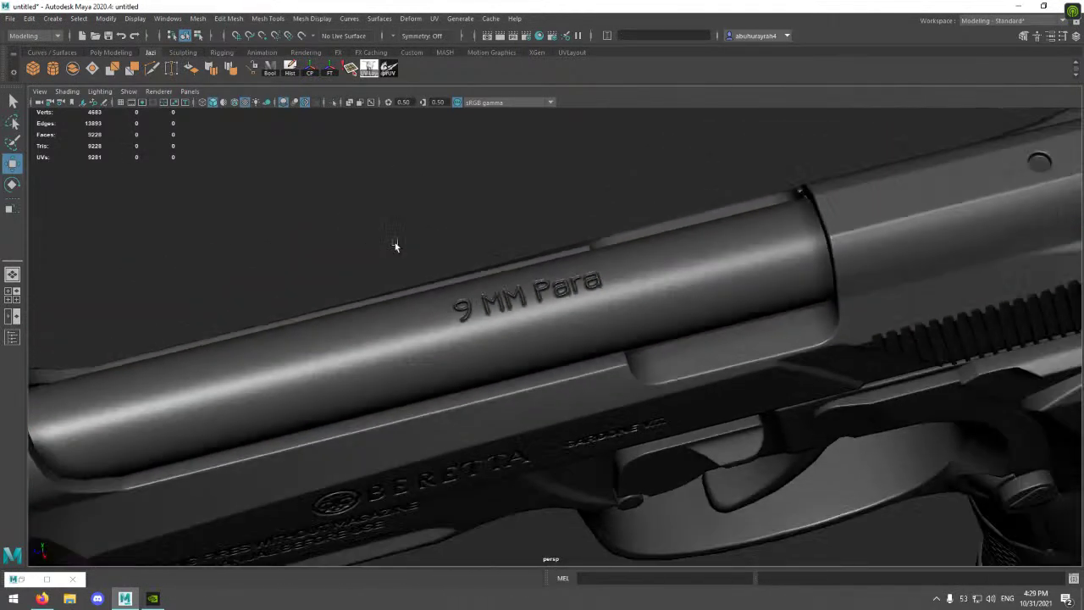
pyautogui.moveTo(395, 242)
pyautogui.keyDown('alt'); pyautogui.mouseDown()
pyautogui.moveTo(557, 363)
pyautogui.moveTo(578, 314)
pyautogui.moveTo(561, 285)
pyautogui.moveTo(649, 310)
pyautogui.moveTo(480, 265)
pyautogui.mouseUp(); pyautogui.keyUp('alt')
pyautogui.keyDown('alt'); pyautogui.moveTo(479, 265); pyautogui.dragTo(524, 273, button='right'); pyautogui.keyUp('alt')
pyautogui.click(524, 272)
pyautogui.keyDown('alt'); pyautogui.moveTo(524, 273); pyautogui.dragTo(509, 285); pyautogui.keyUp('alt')
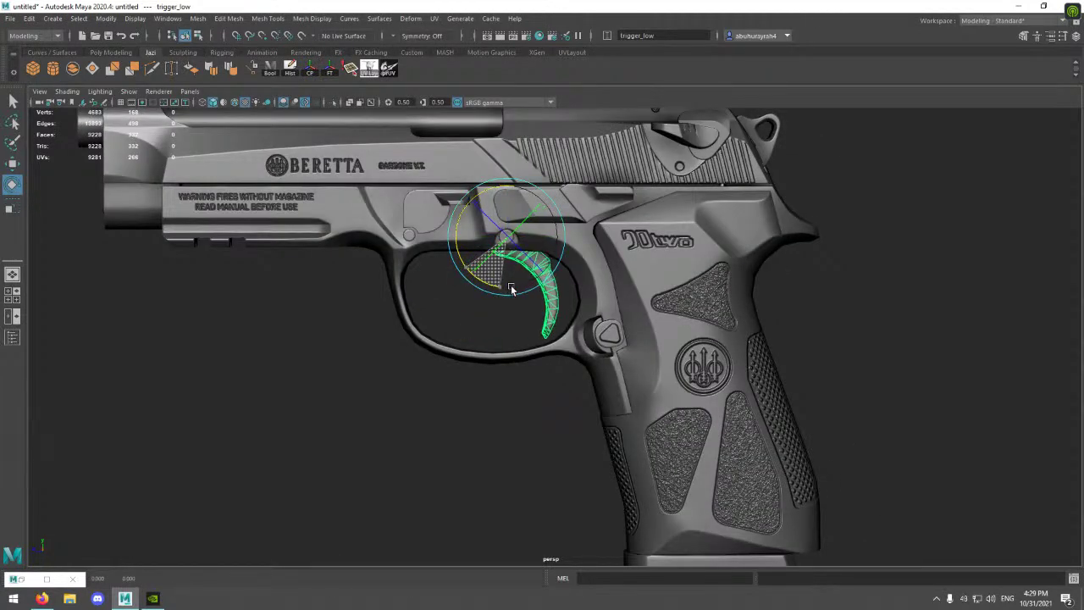
# - Undo a trial slide move, then drag grip_low along X away from the frame
pyautogui.click(479, 312)
pyautogui.keyDown('alt'); pyautogui.moveTo(479, 312); pyautogui.dragTo(575, 283); pyautogui.keyUp('alt')
pyautogui.keyDown('alt'); pyautogui.moveTo(576, 283); pyautogui.dragTo(488, 263, button='right'); pyautogui.keyUp('alt')
pyautogui.moveTo(466, 237); pyautogui.dragTo(568, 237)
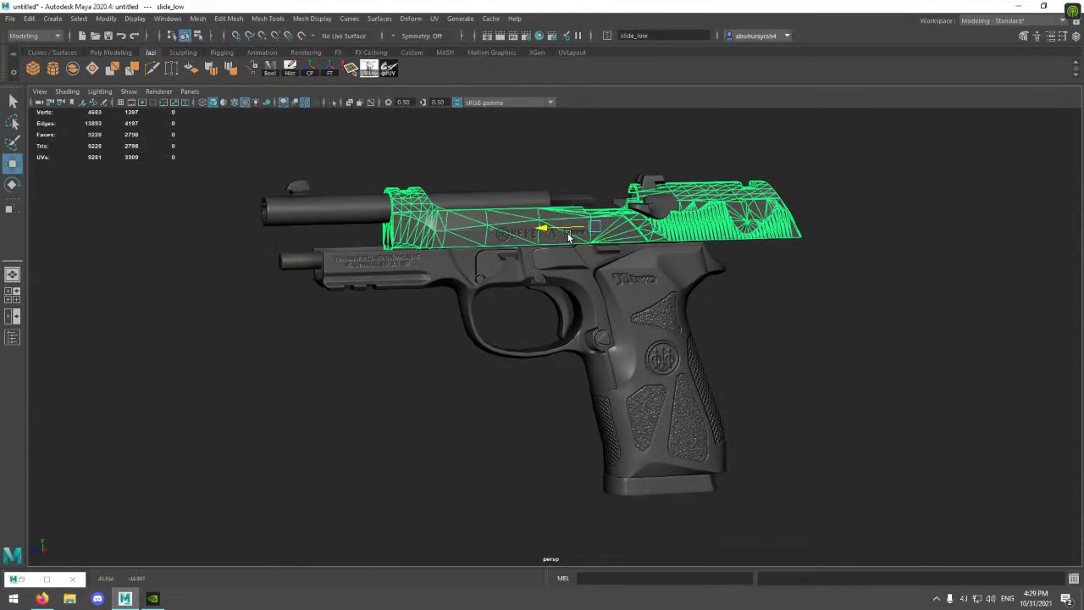
pyautogui.hotkey('ctrl', 'z')
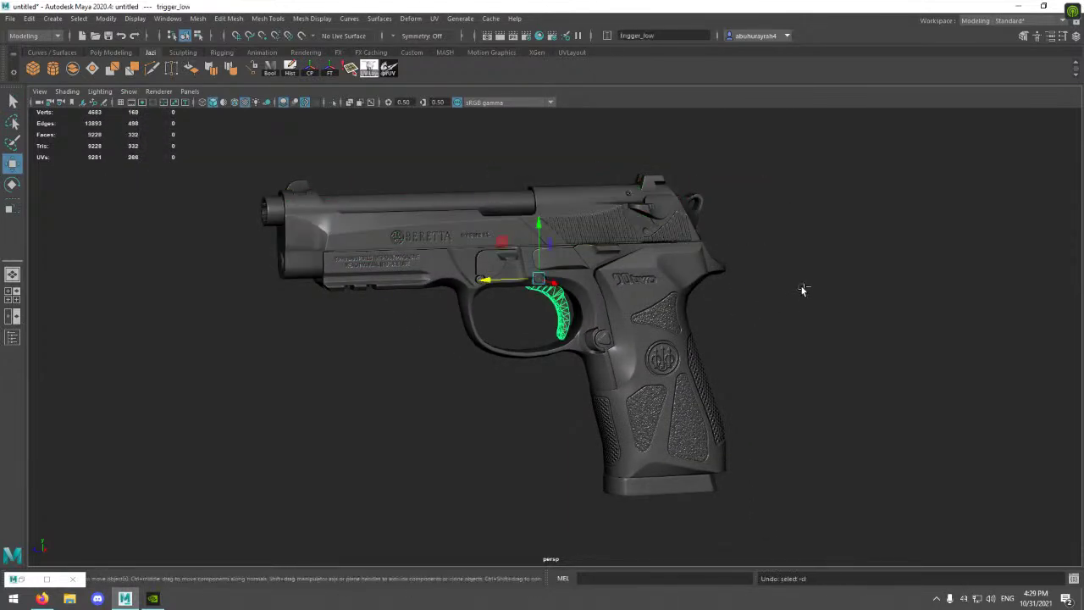
pyautogui.keyDown('alt'); pyautogui.moveTo(763, 309); pyautogui.dragTo(683, 320); pyautogui.keyUp('alt')
pyautogui.click(684, 320)
pyautogui.press('f')
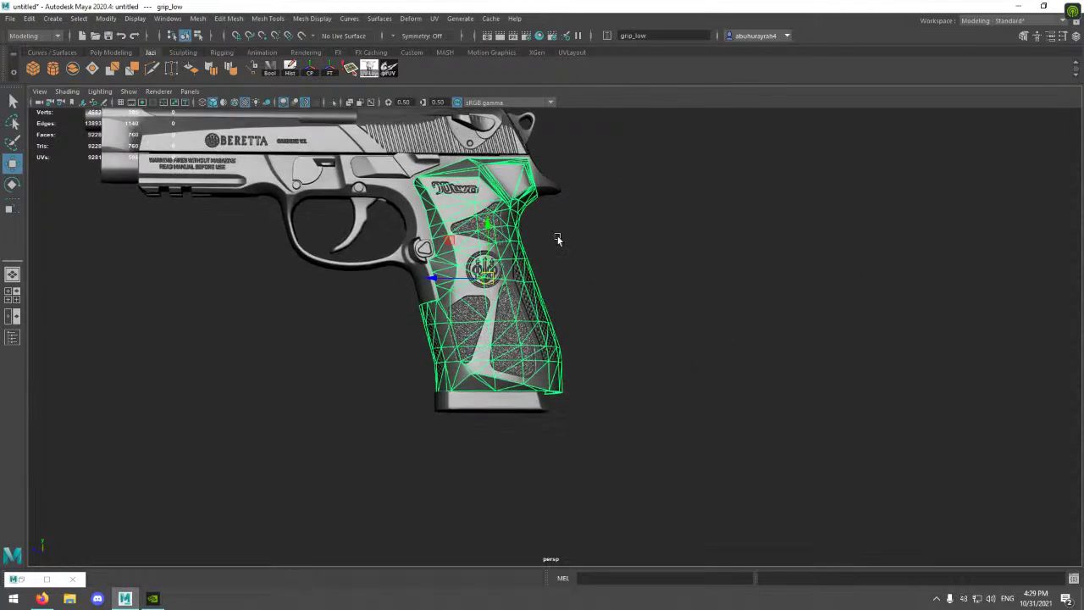
pyautogui.moveTo(397, 268); pyautogui.dragTo(641, 253)
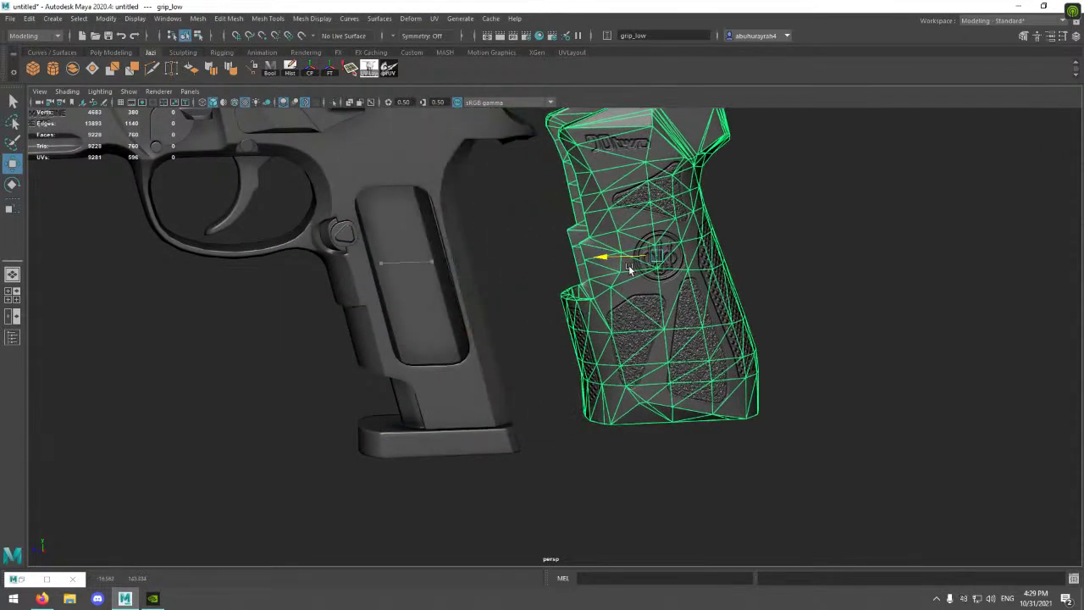
pyautogui.click(544, 254)
# - Pull magazine_low down along Y, out of the grip
pyautogui.keyDown('alt'); pyautogui.moveTo(544, 254); pyautogui.dragTo(541, 235); pyautogui.keyUp('alt')
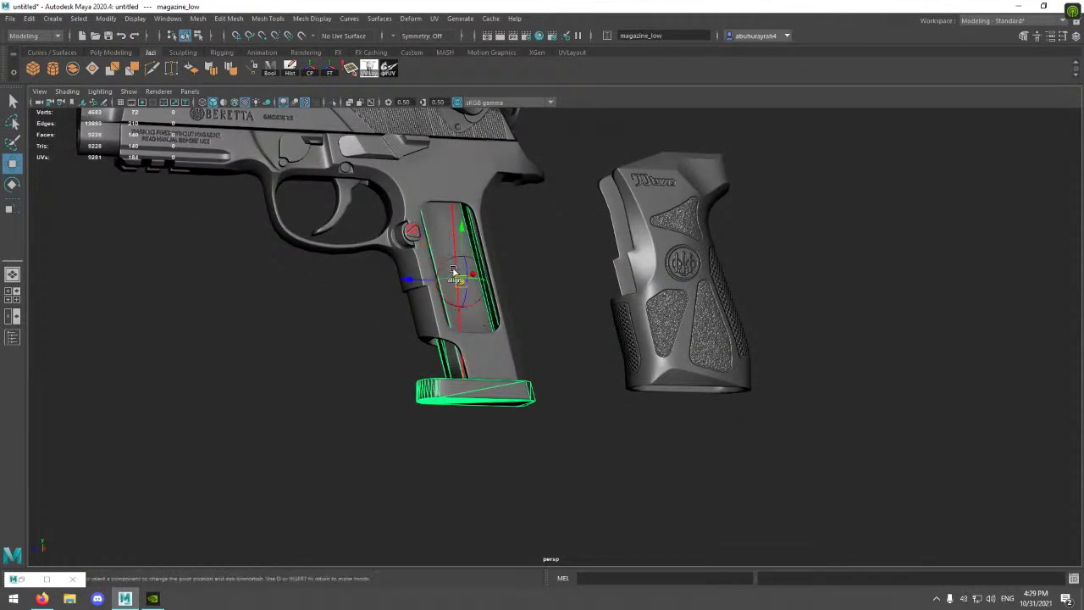
pyautogui.moveTo(430, 221); pyautogui.dragTo(466, 389)
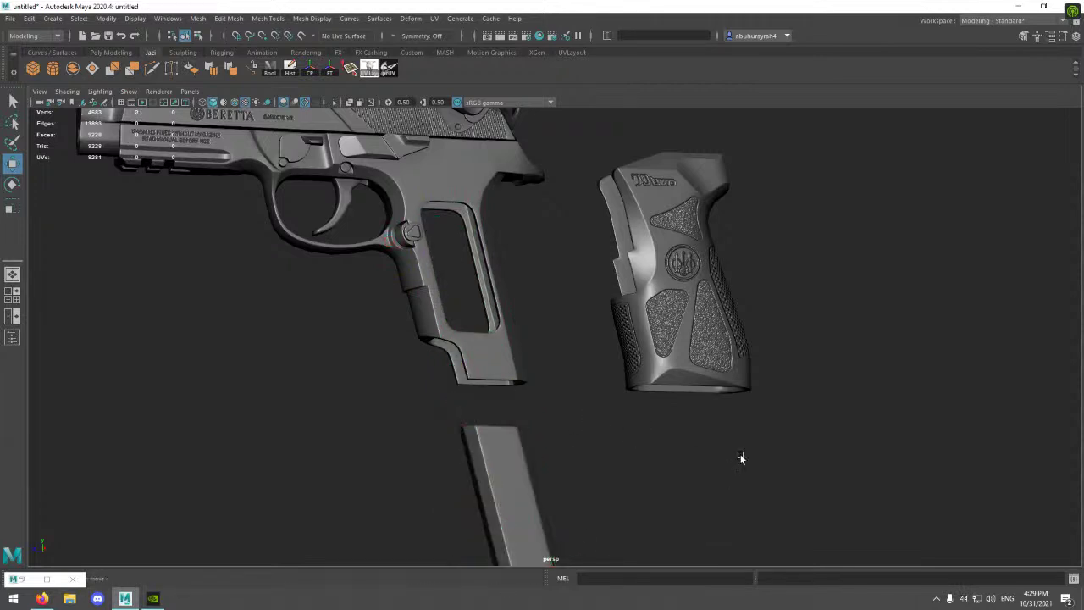
pyautogui.scroll(-5, 741, 458)
pyautogui.moveTo(585, 382)
pyautogui.keyDown('alt'); pyautogui.mouseDown()
pyautogui.moveTo(533, 381)
pyautogui.moveTo(547, 418)
pyautogui.moveTo(606, 409)
pyautogui.mouseUp(); pyautogui.keyUp('alt')
pyautogui.click(644, 317)
pyautogui.press('f')
# - Lift slide_low straight up along Y, off the barrel and frame
pyautogui.moveTo(706, 290)
pyautogui.keyDown('alt'); pyautogui.mouseDown()
pyautogui.moveTo(717, 401)
pyautogui.moveTo(665, 399)
pyautogui.moveTo(572, 329)
pyautogui.moveTo(500, 308)
pyautogui.moveTo(441, 309)
pyautogui.moveTo(351, 339)
pyautogui.moveTo(731, 358)
pyautogui.moveTo(681, 272)
pyautogui.moveTo(579, 228)
pyautogui.mouseUp(); pyautogui.keyUp('alt')
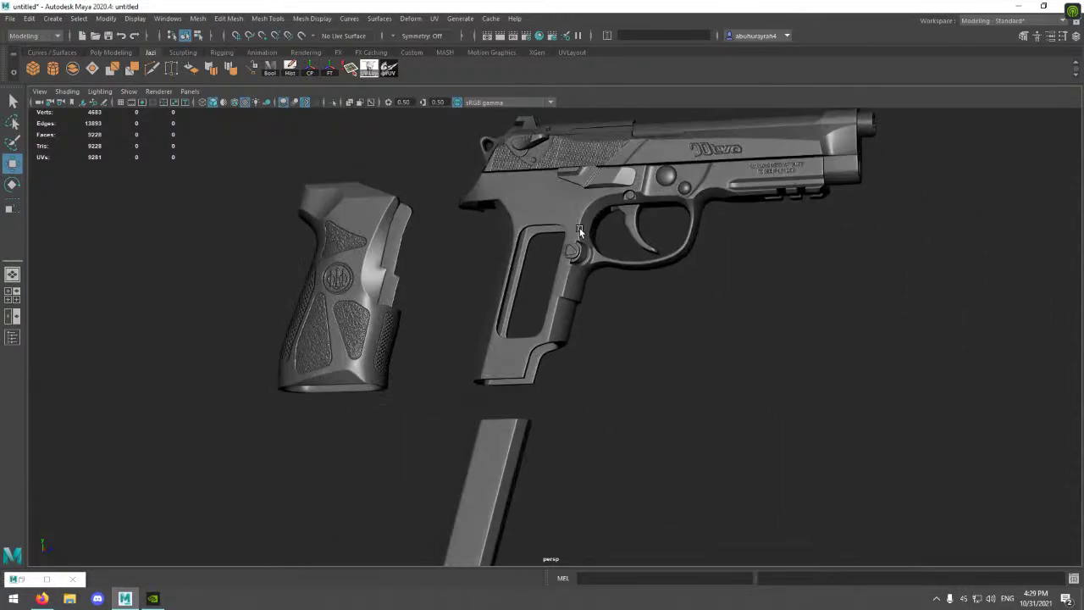
pyautogui.click(579, 228)
pyautogui.press('f')
pyautogui.moveTo(738, 378)
pyautogui.keyDown('alt'); pyautogui.mouseDown()
pyautogui.moveTo(755, 315)
pyautogui.moveTo(799, 329)
pyautogui.moveTo(684, 299)
pyautogui.mouseUp(); pyautogui.keyUp('alt')
pyautogui.click(656, 281)
pyautogui.scroll(2, 656, 281)
pyautogui.scroll(2, 663, 289)
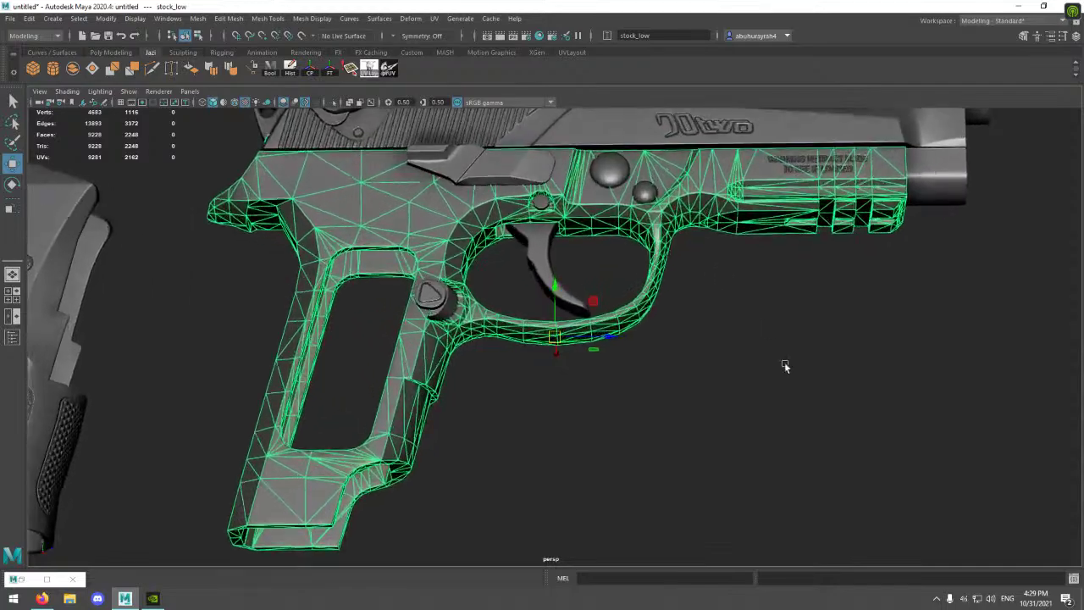
pyautogui.scroll(2, 782, 363)
pyautogui.scroll(2, 370, 315)
pyautogui.moveTo(370, 315)
pyautogui.keyDown('alt'); pyautogui.mouseDown()
pyautogui.moveTo(430, 331)
pyautogui.moveTo(453, 306)
pyautogui.moveTo(609, 354)
pyautogui.moveTo(380, 247)
pyautogui.moveTo(602, 253)
pyautogui.mouseUp(); pyautogui.keyUp('alt')
pyautogui.scroll(-3, 380, 246)
pyautogui.click(522, 226)
pyautogui.moveTo(522, 226); pyautogui.dragTo(535, 82)
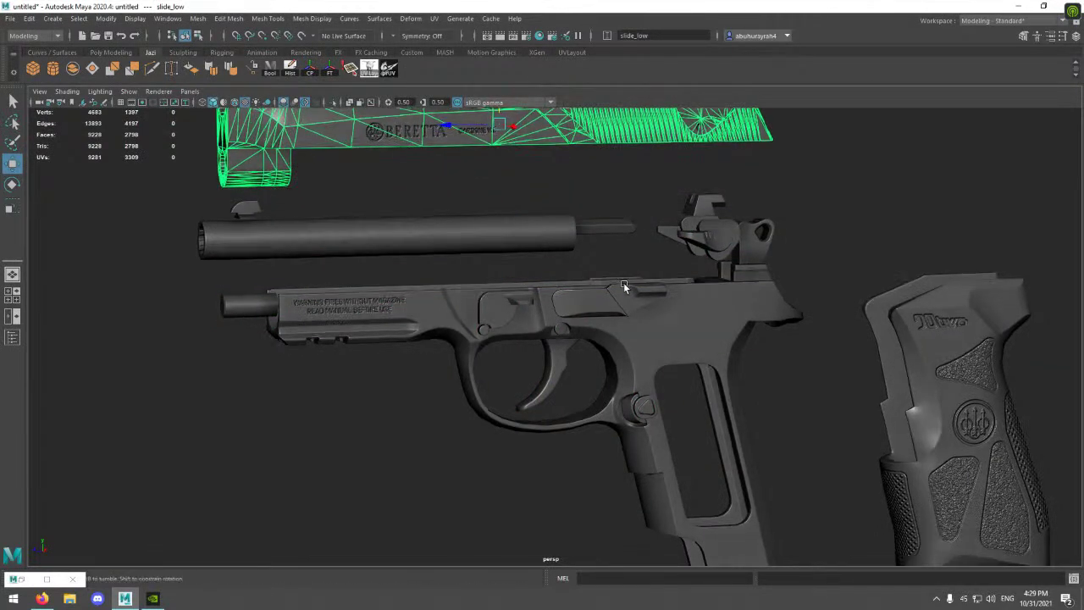
# - Orbit around the exploded pistol to inspect the separated slide, grip and magazine
pyautogui.moveTo(624, 282)
pyautogui.keyDown('alt'); pyautogui.mouseDown()
pyautogui.moveTo(652, 315)
pyautogui.moveTo(642, 287)
pyautogui.mouseUp(); pyautogui.keyUp('alt')
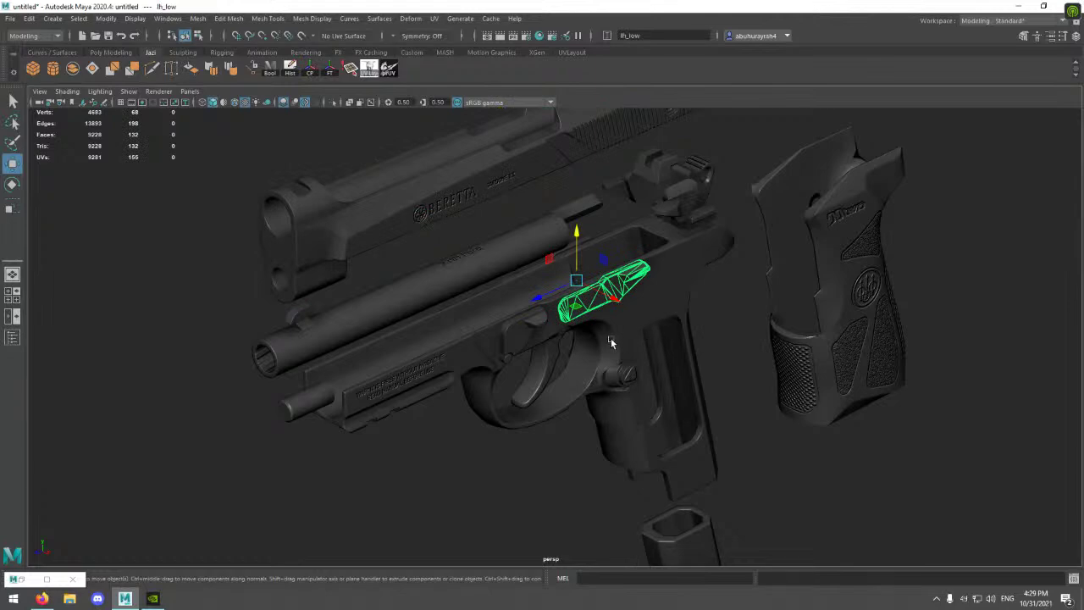
pyautogui.keyDown('alt'); pyautogui.moveTo(610, 338); pyautogui.dragTo(582, 333); pyautogui.keyUp('alt')
pyautogui.moveTo(399, 377)
pyautogui.keyDown('alt'); pyautogui.mouseDown()
pyautogui.moveTo(542, 345)
pyautogui.moveTo(581, 367)
pyautogui.moveTo(621, 370)
pyautogui.mouseUp(); pyautogui.keyUp('alt')
pyautogui.scroll(-2, 531, 346)
pyautogui.scroll(-2, 532, 346)
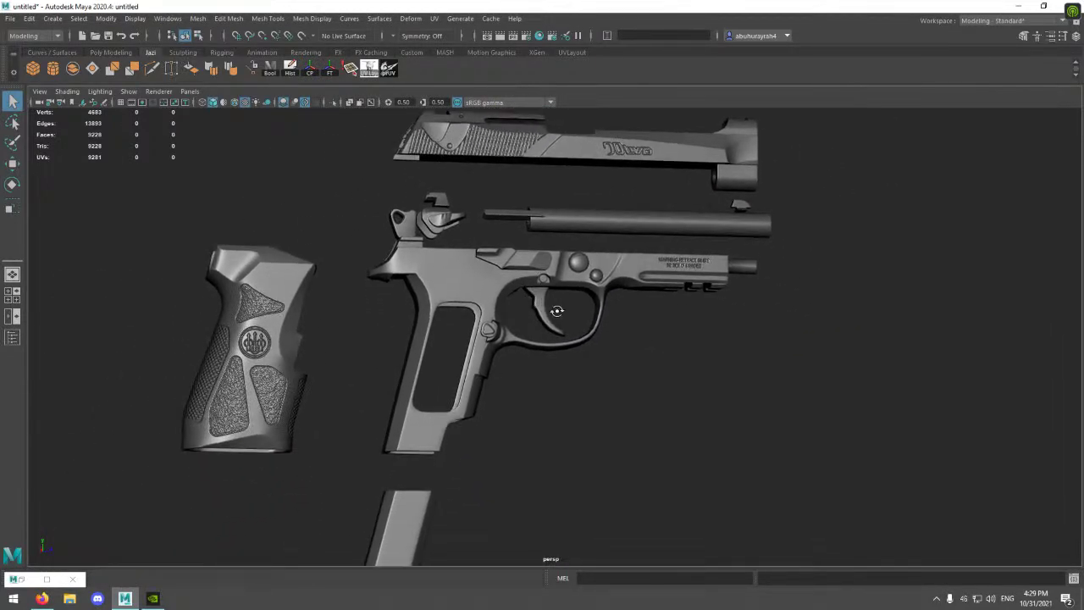
pyautogui.scroll(-2, 582, 337)
pyautogui.scroll(-2, 490, 247)
pyautogui.keyDown('alt'); pyautogui.moveTo(491, 253); pyautogui.dragTo(479, 376); pyautogui.keyUp('alt')
pyautogui.scroll(3, 528, 358)
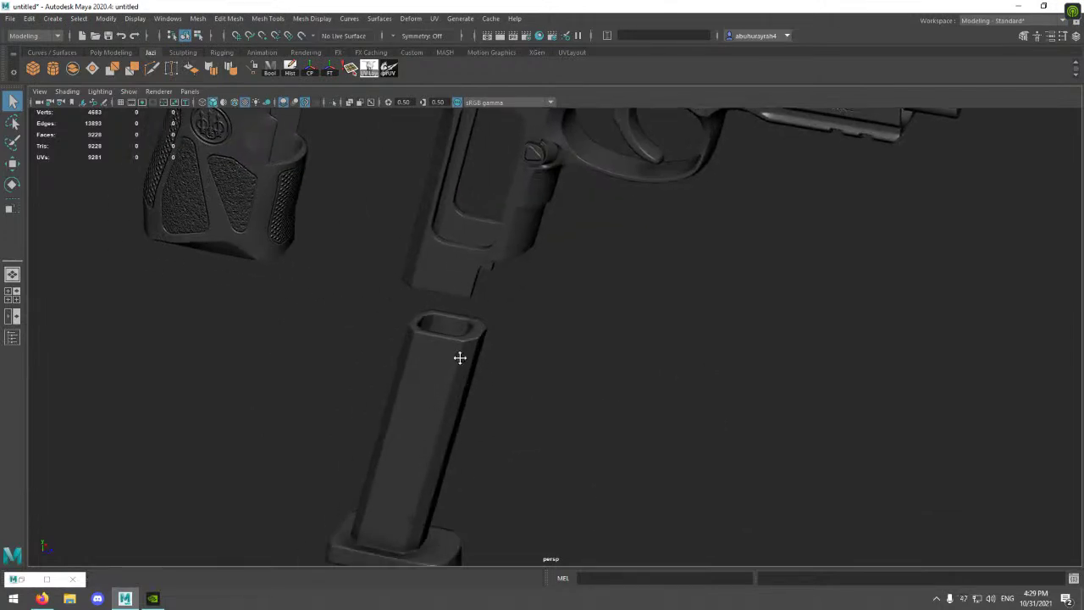
pyautogui.scroll(3, 559, 333)
pyautogui.moveTo(559, 333)
pyautogui.keyDown('alt'); pyautogui.mouseDown()
pyautogui.moveTo(552, 356)
pyautogui.moveTo(559, 344)
pyautogui.mouseUp(); pyautogui.keyUp('alt')
pyautogui.scroll(-3, 235, 245)
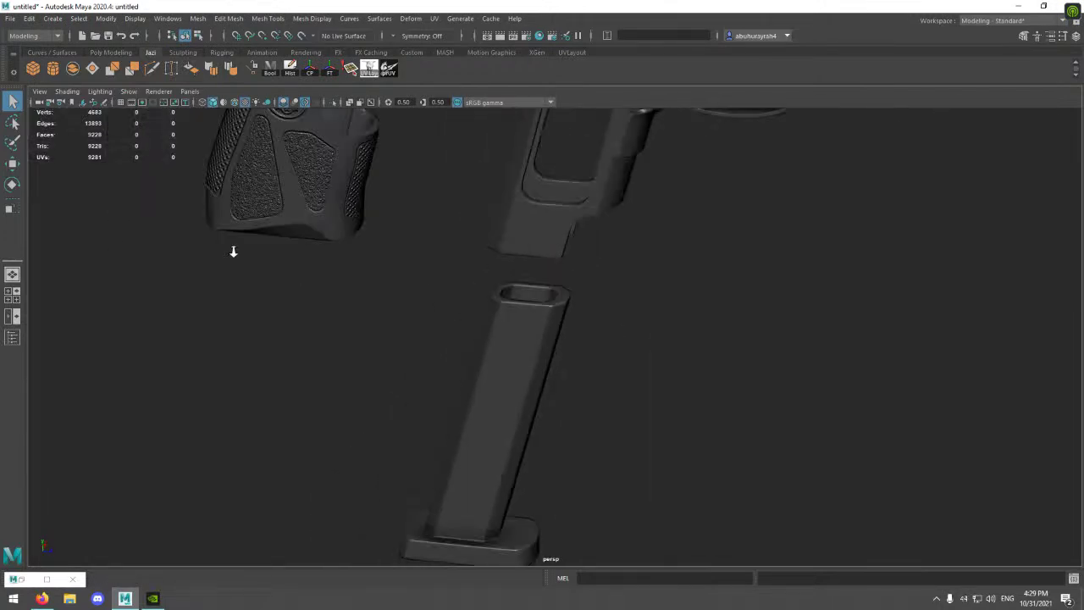
pyautogui.scroll(-2, 513, 411)
pyautogui.scroll(3, 374, 286)
pyautogui.moveTo(374, 286)
pyautogui.keyDown('alt'); pyautogui.mouseDown()
pyautogui.moveTo(449, 318)
pyautogui.moveTo(455, 307)
pyautogui.mouseUp(); pyautogui.keyUp('alt')
pyautogui.scroll(-3, 455, 308)
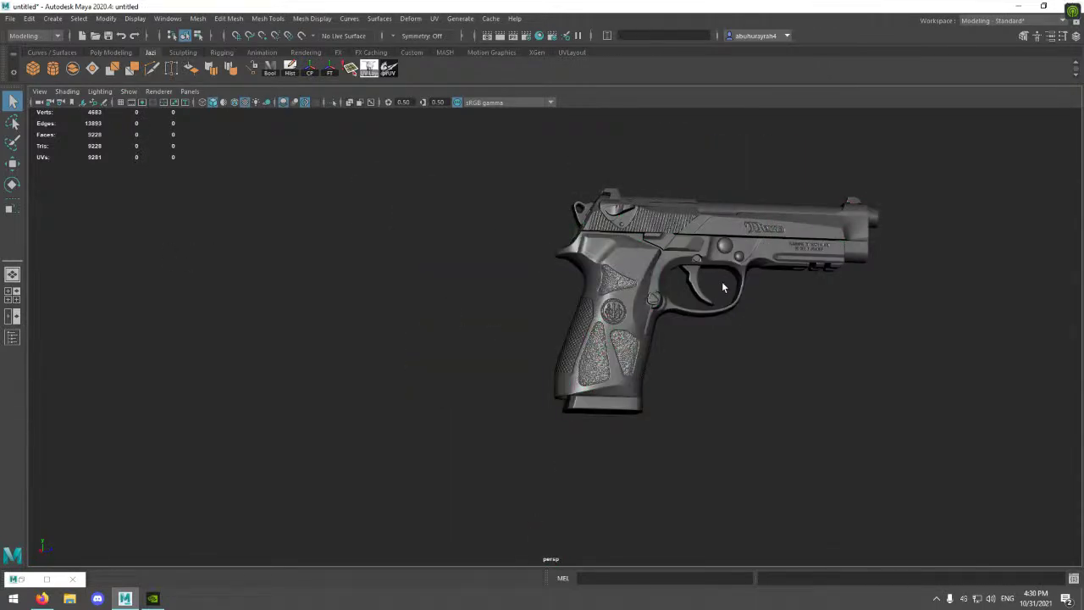
pyautogui.scroll(2, 723, 288)
pyautogui.moveTo(653, 314)
pyautogui.keyDown('alt'); pyautogui.mouseDown()
pyautogui.moveTo(689, 300)
pyautogui.moveTo(597, 314)
pyautogui.moveTo(11, 315)
pyautogui.moveTo(480, 302)
pyautogui.moveTo(431, 307)
pyautogui.mouseUp(); pyautogui.keyUp('alt')
pyautogui.scroll(2, 525, 404)
pyautogui.scroll(5, 479, 433)
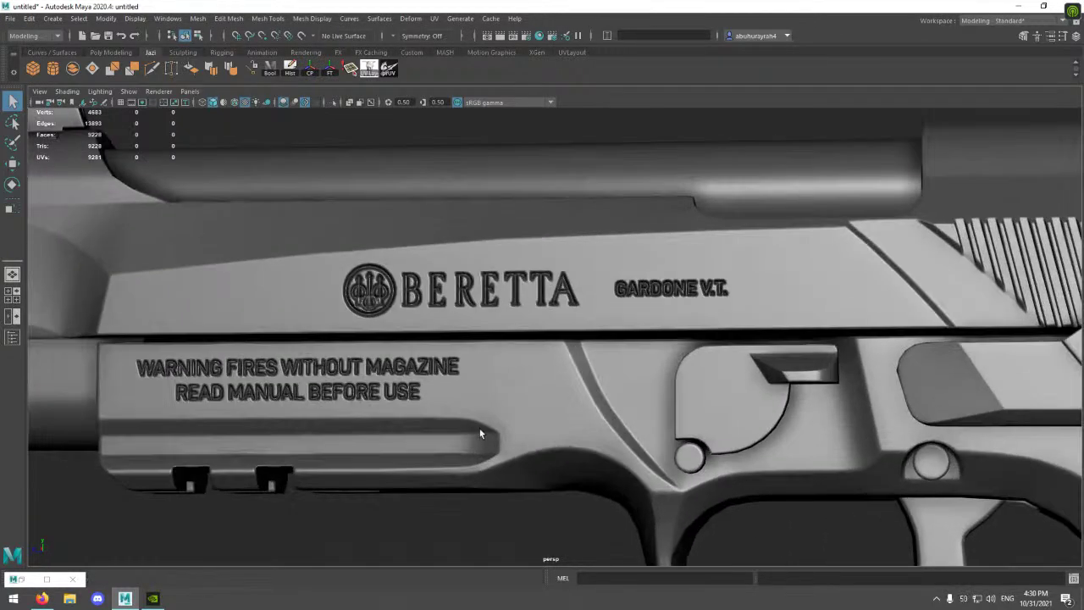
pyautogui.keyDown('alt'); pyautogui.moveTo(479, 433); pyautogui.dragTo(597, 383, button='middle'); pyautogui.keyUp('alt')
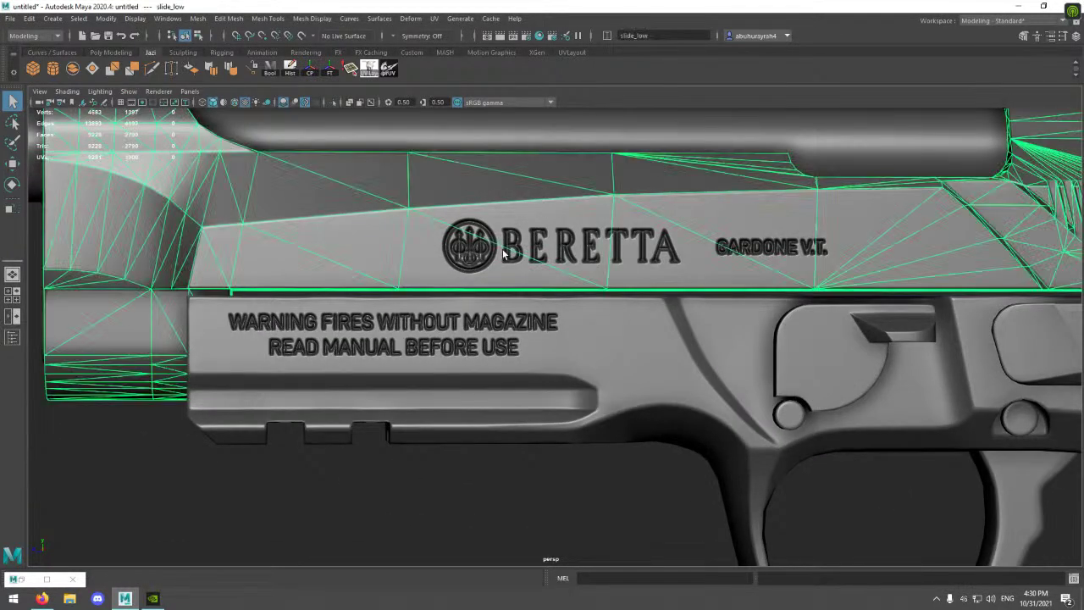
pyautogui.scroll(-3, 933, 330)
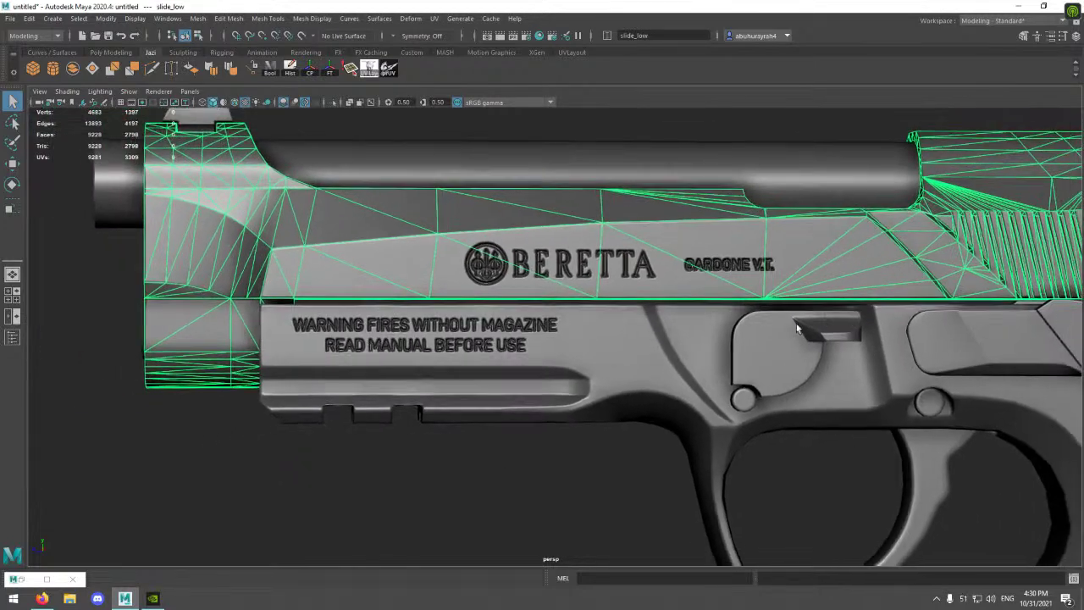
pyautogui.scroll(2, 592, 448)
pyautogui.keyDown('alt'); pyautogui.moveTo(770, 360); pyautogui.dragTo(704, 363); pyautogui.keyUp('alt')
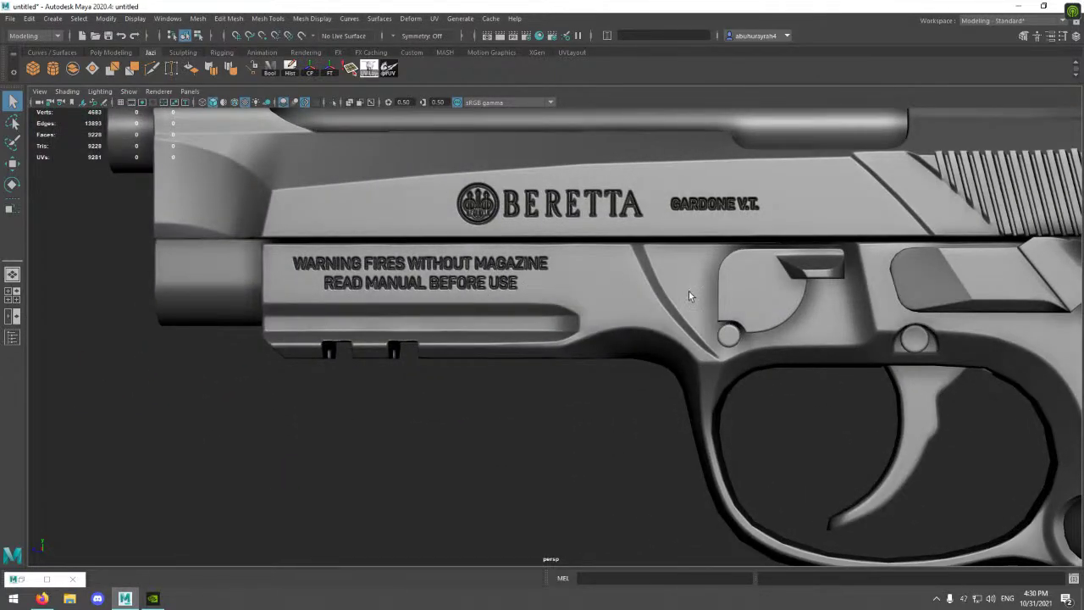
pyautogui.moveTo(899, 356)
pyautogui.keyDown('alt'); pyautogui.mouseDown(button='middle')
pyautogui.moveTo(596, 319)
pyautogui.moveTo(477, 322)
pyautogui.mouseUp(button='middle'); pyautogui.keyUp('alt')
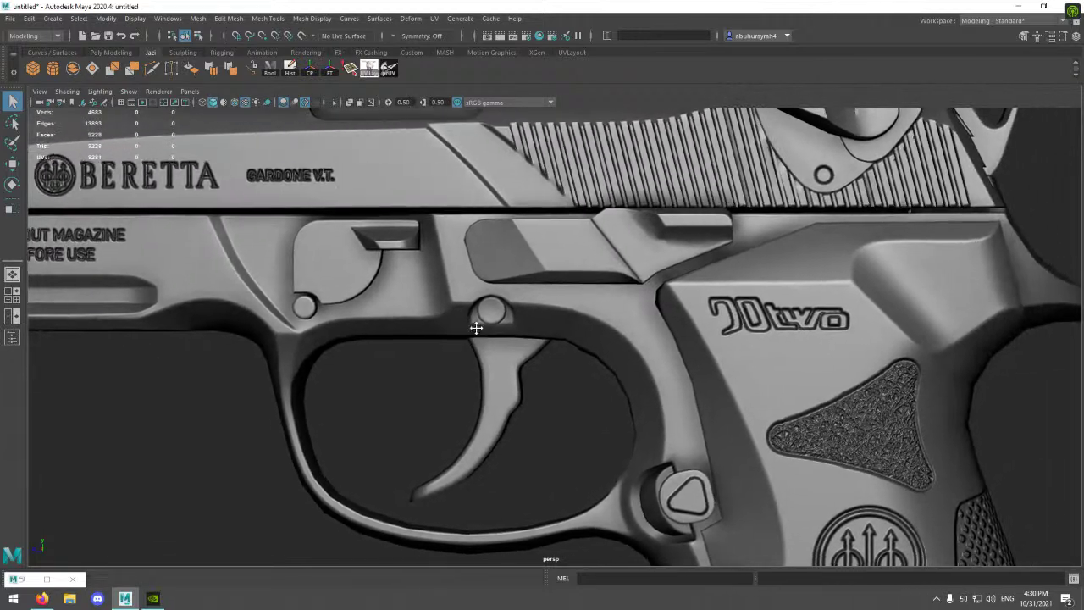
pyautogui.keyDown('alt'); pyautogui.moveTo(841, 356); pyautogui.dragTo(714, 290, button='right'); pyautogui.keyUp('alt')
pyautogui.moveTo(714, 291)
pyautogui.keyDown('alt'); pyautogui.mouseDown()
pyautogui.moveTo(725, 303)
pyautogui.moveTo(779, 295)
pyautogui.moveTo(651, 237)
pyautogui.moveTo(677, 360)
pyautogui.mouseUp(); pyautogui.keyUp('alt')
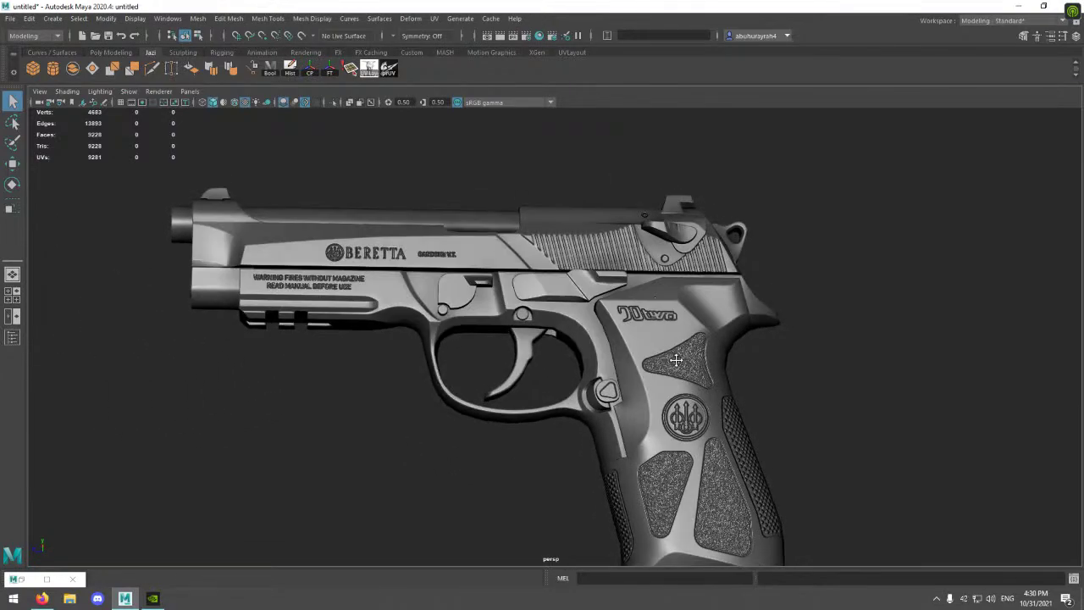
pyautogui.keyDown('alt'); pyautogui.moveTo(676, 360); pyautogui.dragTo(694, 270, button='middle'); pyautogui.keyUp('alt')
pyautogui.moveTo(695, 271)
pyautogui.keyDown('alt'); pyautogui.mouseDown()
pyautogui.moveTo(702, 375)
pyautogui.moveTo(830, 348)
pyautogui.moveTo(598, 313)
pyautogui.mouseUp(); pyautogui.keyUp('alt')
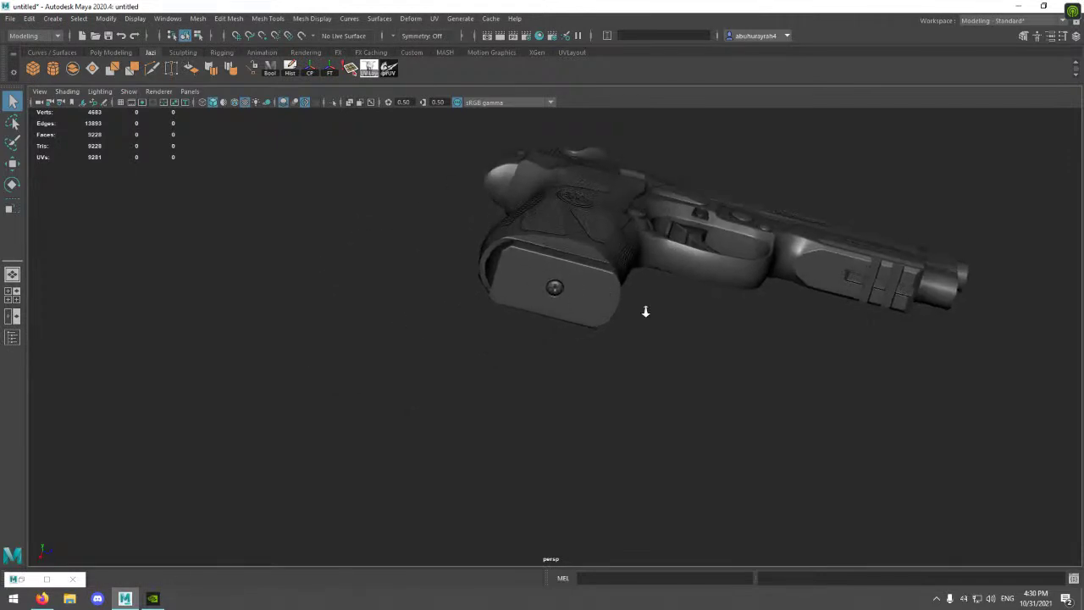
pyautogui.keyDown('alt'); pyautogui.moveTo(645, 311); pyautogui.dragTo(899, 395, button='right'); pyautogui.keyUp('alt')
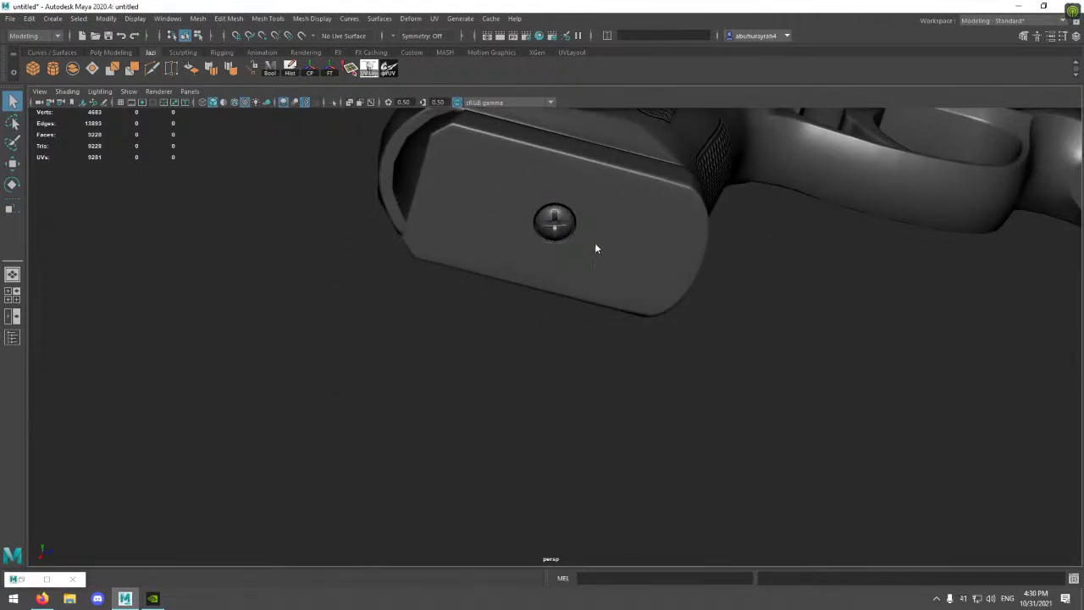
pyautogui.keyDown('alt'); pyautogui.moveTo(615, 270); pyautogui.dragTo(533, 308); pyautogui.keyUp('alt')
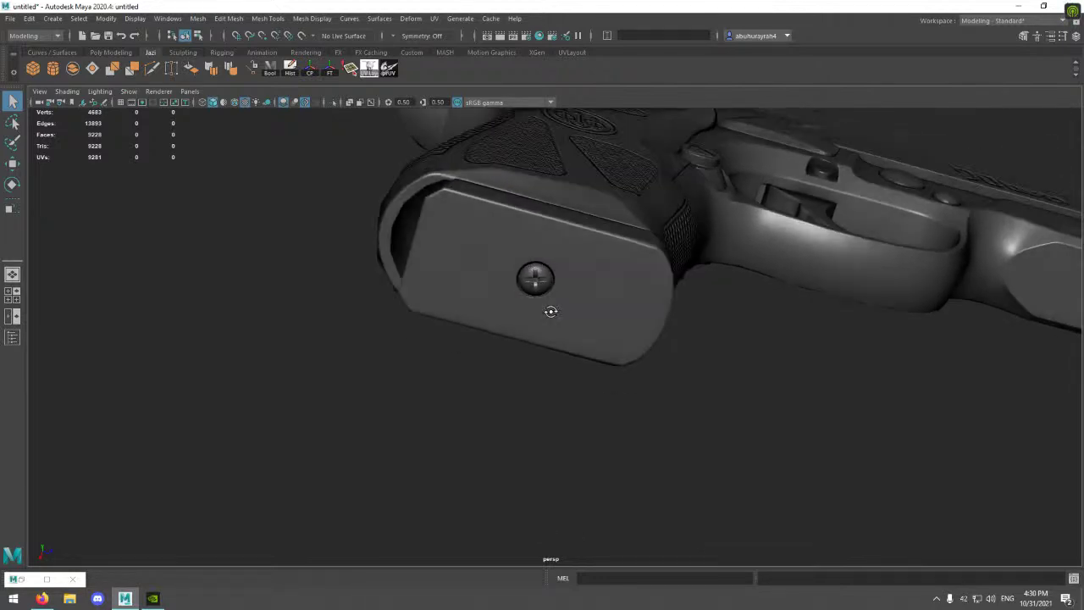
pyautogui.scroll(2, 558, 271)
pyautogui.scroll(3, 694, 382)
pyautogui.scroll(2, 630, 297)
pyautogui.scroll(3, 428, 228)
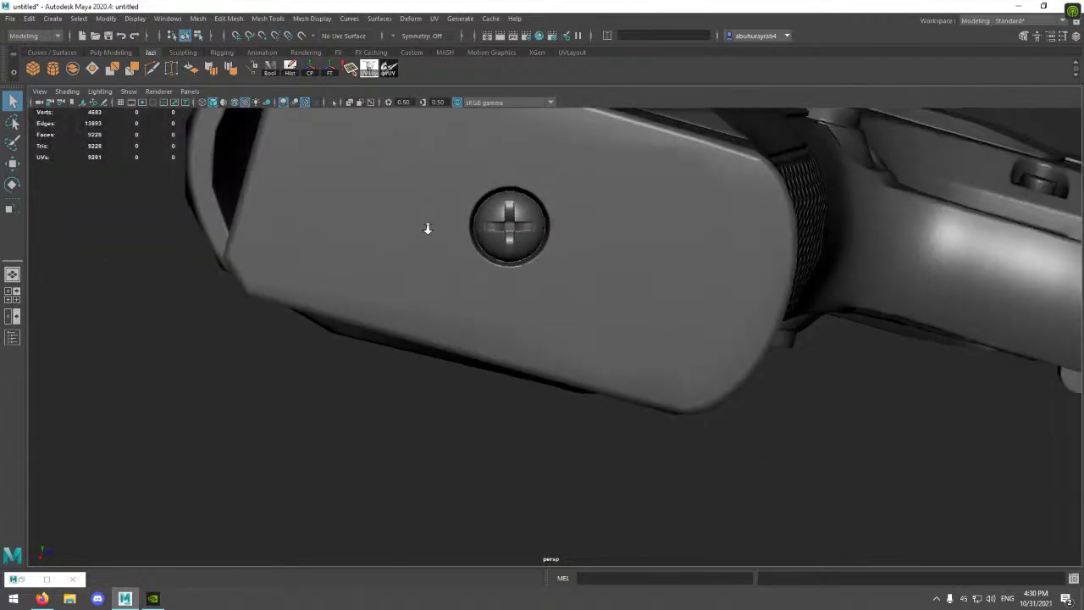
pyautogui.scroll(-3, 428, 228)
pyautogui.scroll(-3, 467, 242)
pyautogui.scroll(-3, 716, 280)
pyautogui.scroll(-2, 825, 358)
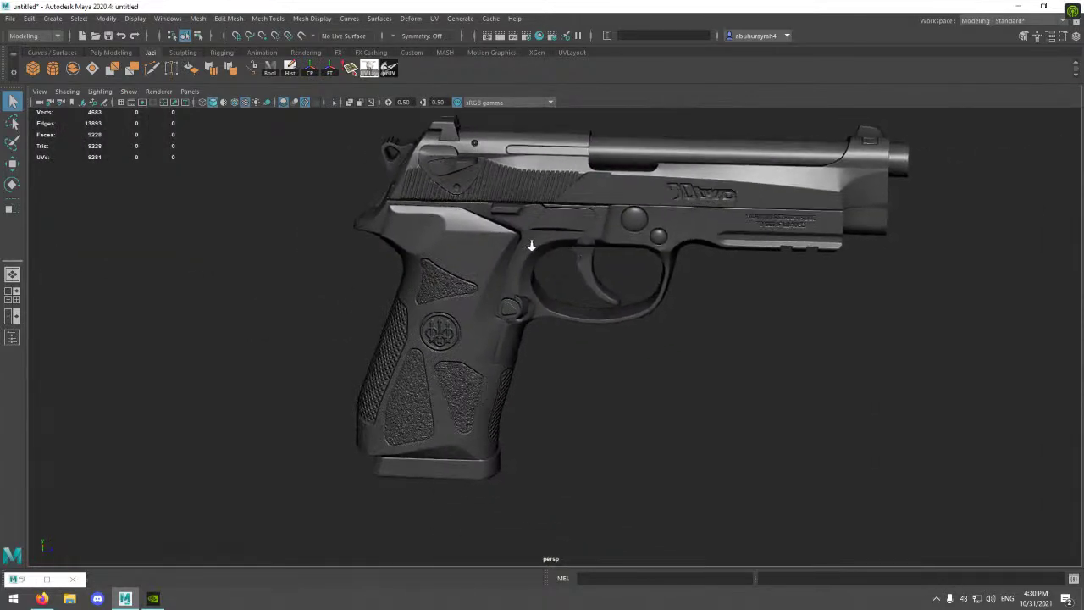
pyautogui.keyDown('alt'); pyautogui.moveTo(532, 245); pyautogui.dragTo(734, 418); pyautogui.keyUp('alt')
pyautogui.scroll(3, 847, 390)
pyautogui.scroll(-2, 728, 344)
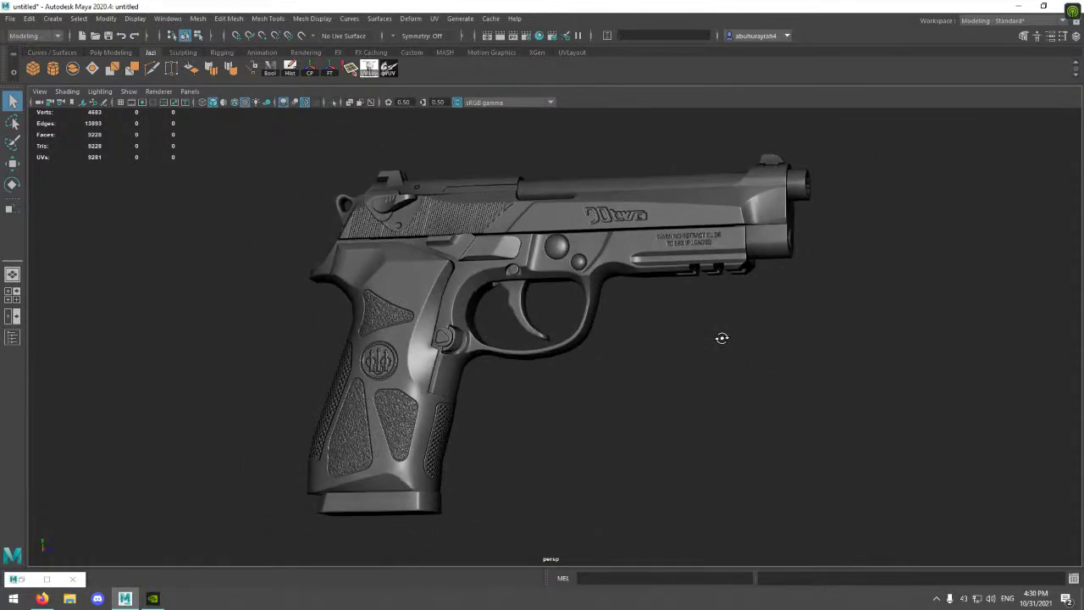
pyautogui.moveTo(736, 335)
pyautogui.keyDown('alt'); pyautogui.mouseDown()
pyautogui.moveTo(482, 317)
pyautogui.moveTo(496, 340)
pyautogui.mouseUp(); pyautogui.keyUp('alt')
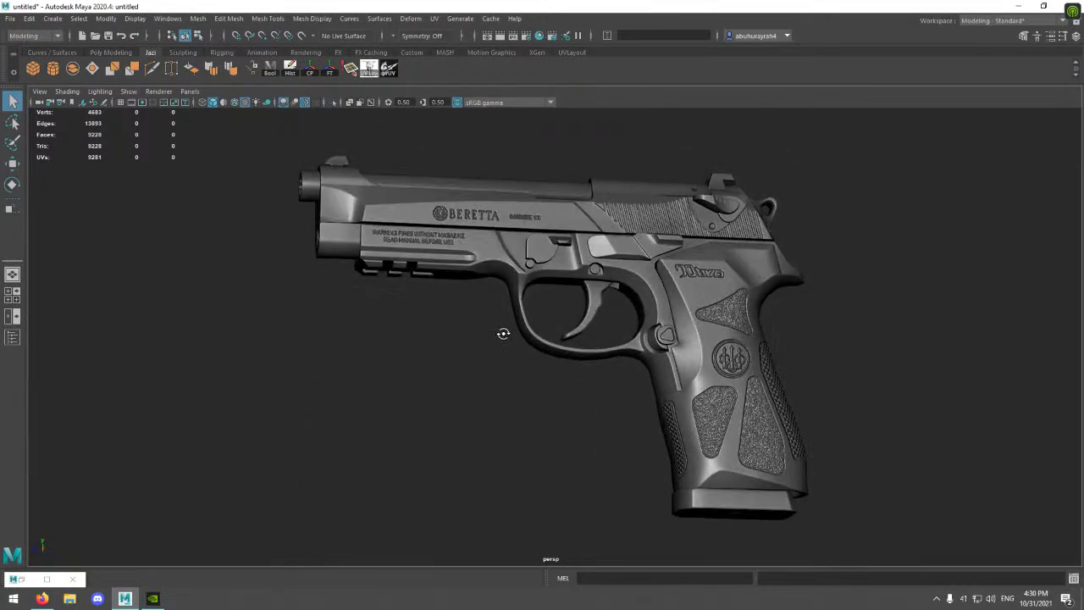
pyautogui.keyDown('alt'); pyautogui.moveTo(494, 338); pyautogui.dragTo(681, 400); pyautogui.keyUp('alt')
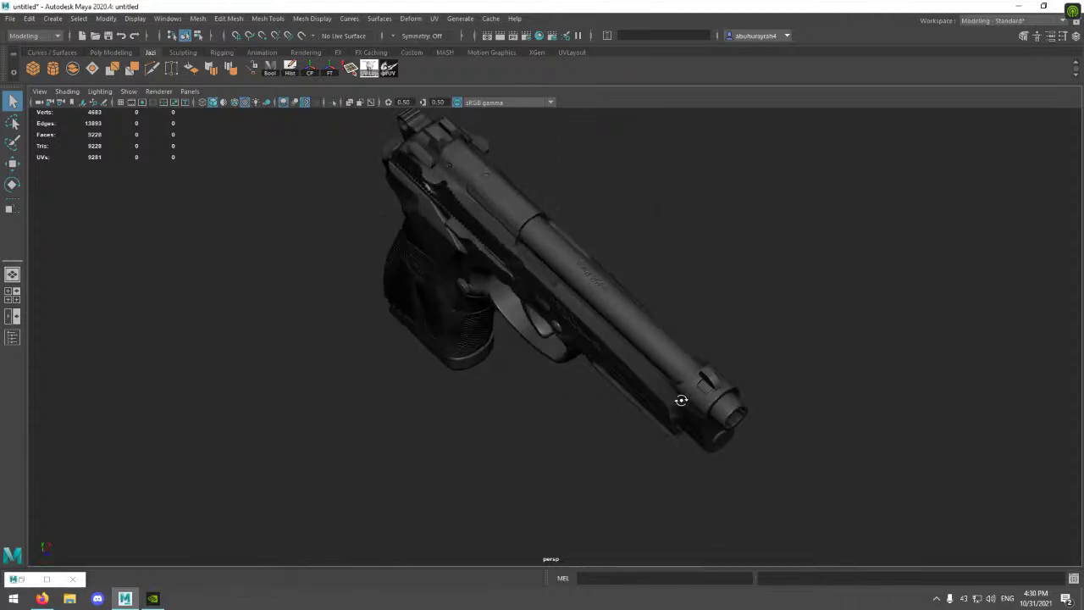
pyautogui.scroll(5, 1020, 415)
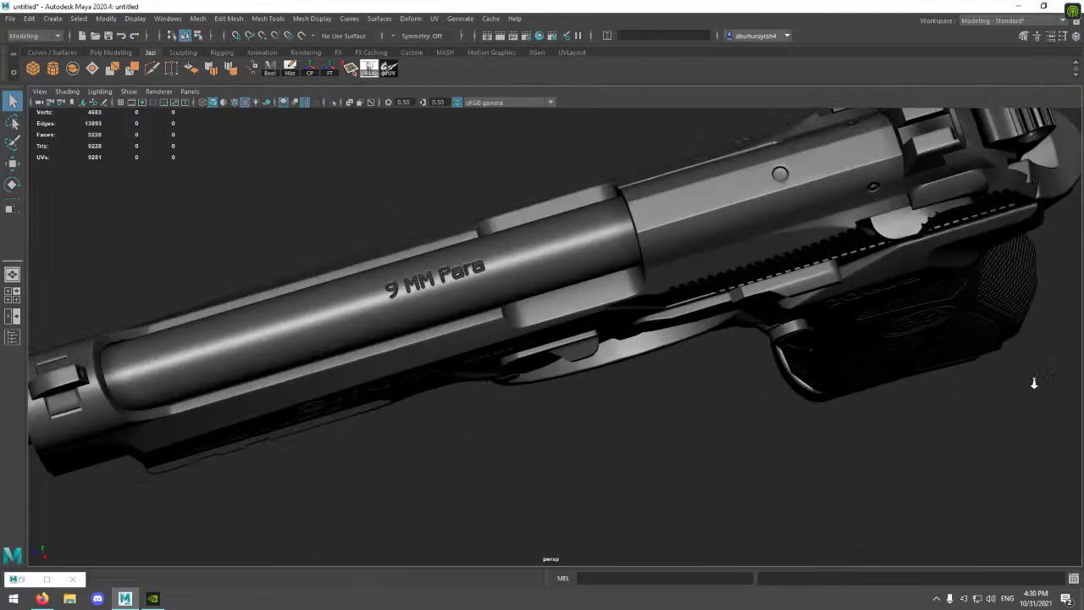
pyautogui.moveTo(1020, 415)
pyautogui.keyDown('alt'); pyautogui.mouseDown()
pyautogui.moveTo(830, 387)
pyautogui.moveTo(748, 433)
pyautogui.moveTo(658, 310)
pyautogui.moveTo(556, 326)
pyautogui.mouseUp(); pyautogui.keyUp('alt')
pyautogui.scroll(4, 680, 455)
pyautogui.click(680, 451)
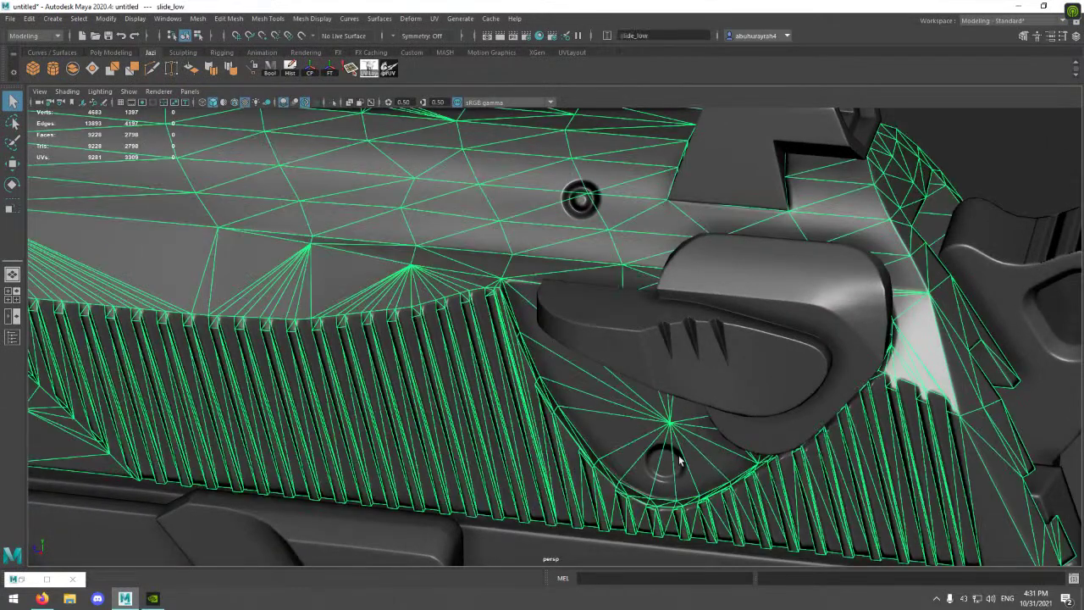
pyautogui.click(968, 193)
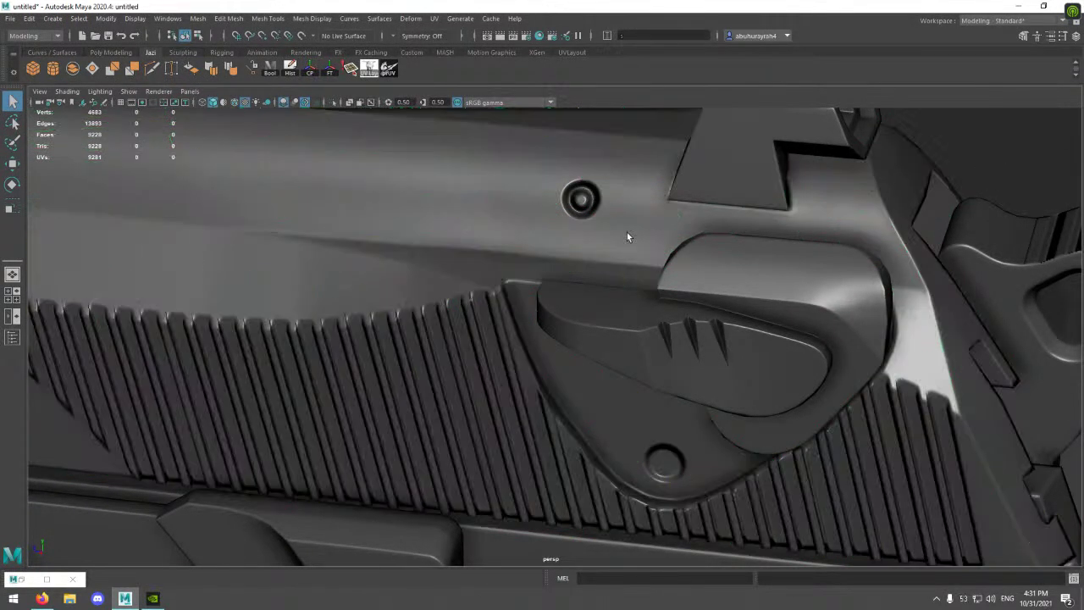
pyautogui.scroll(-3, 671, 296)
pyautogui.scroll(-2, 669, 297)
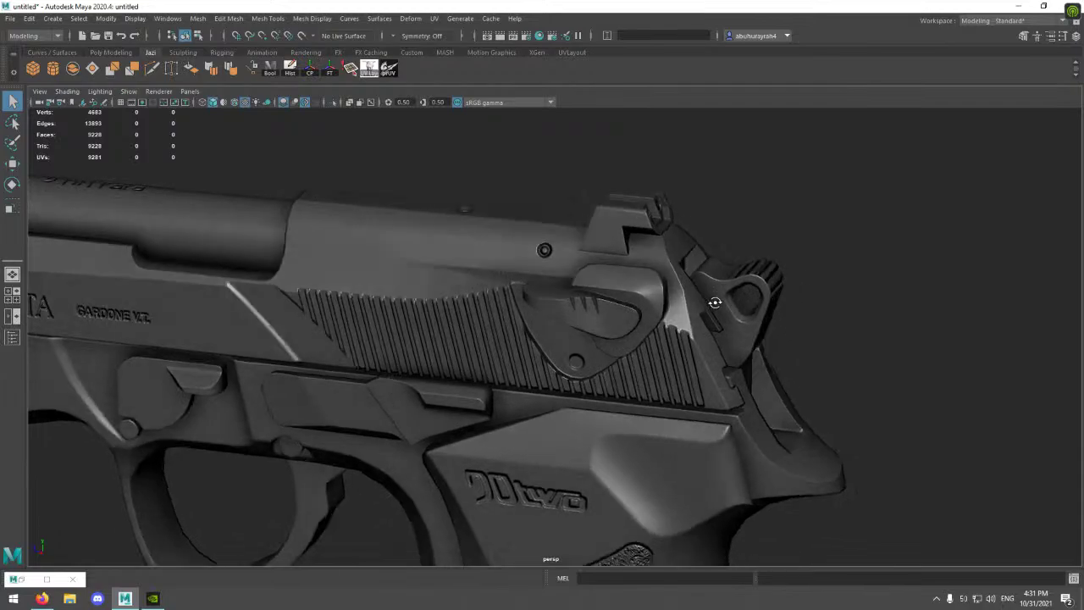